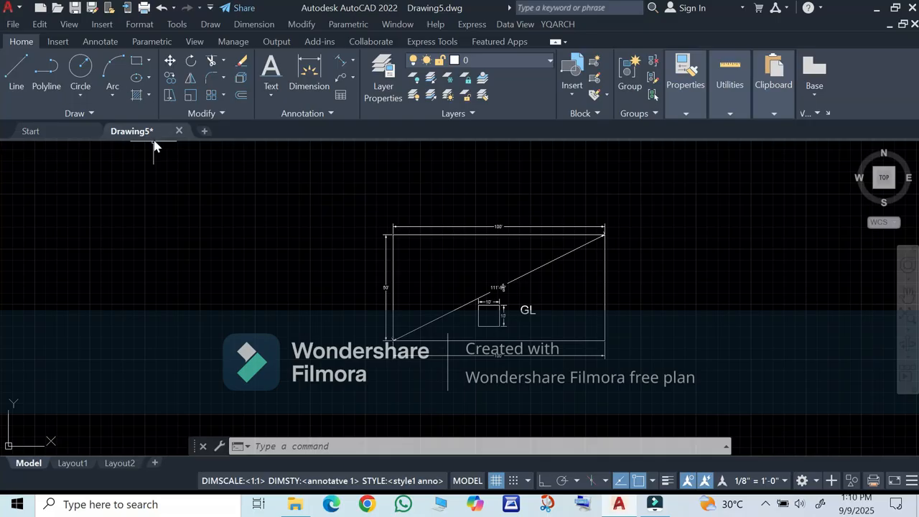
- Create a new drawing from the acad template
{"action": "left_click", "coordinate": [14, 26]}
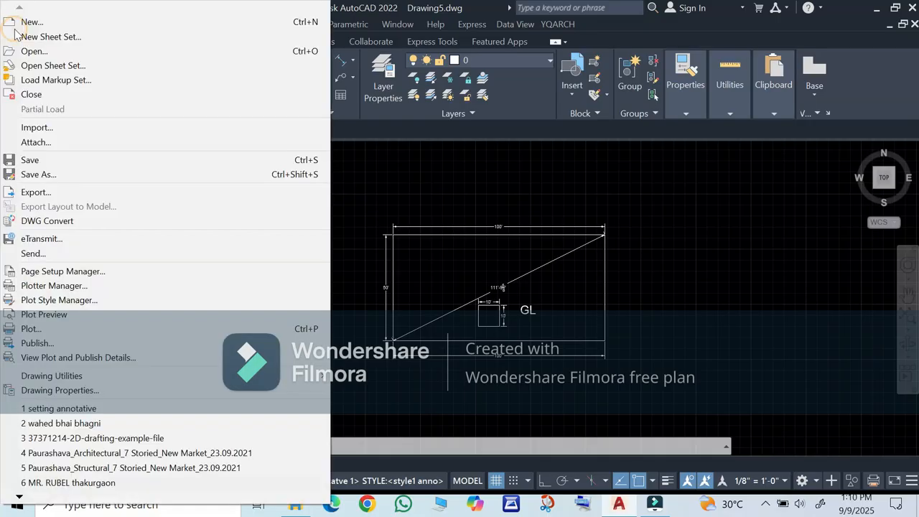
{"action": "left_click", "coordinate": [29, 23]}
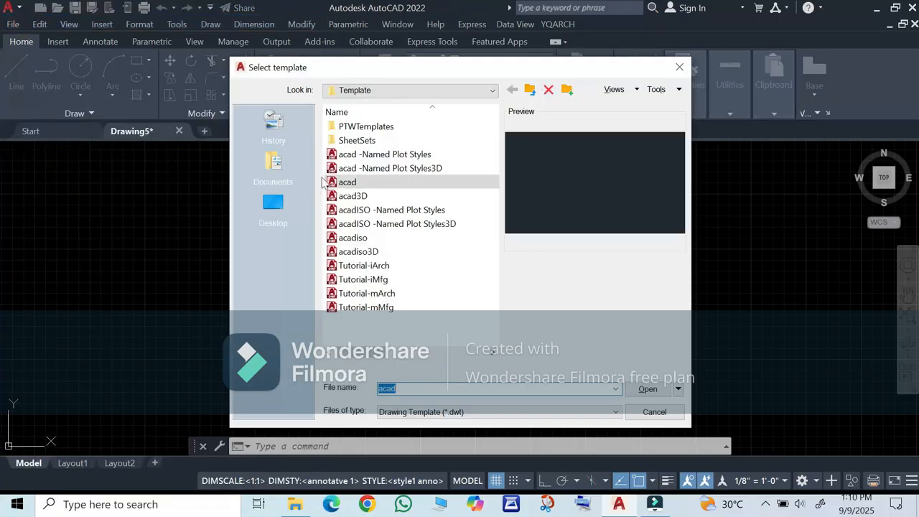
{"action": "left_click", "coordinate": [327, 183]}
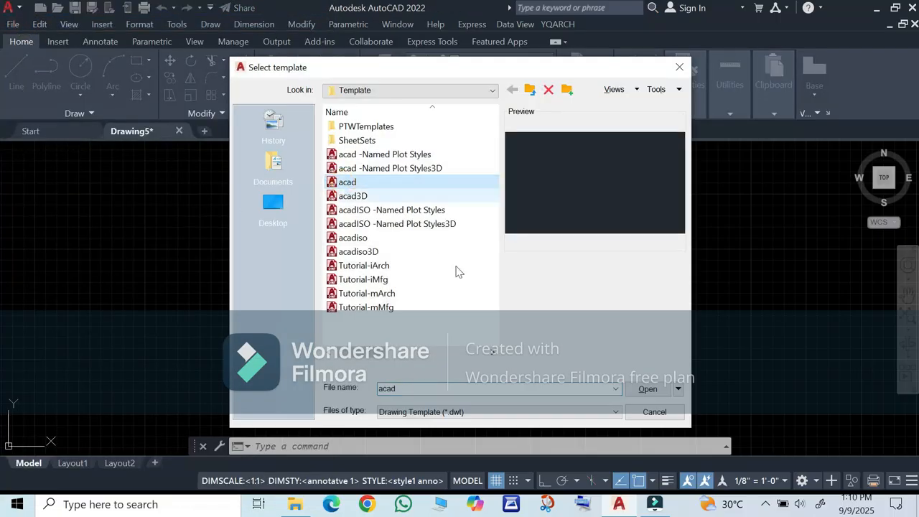
{"action": "left_click", "coordinate": [648, 388]}
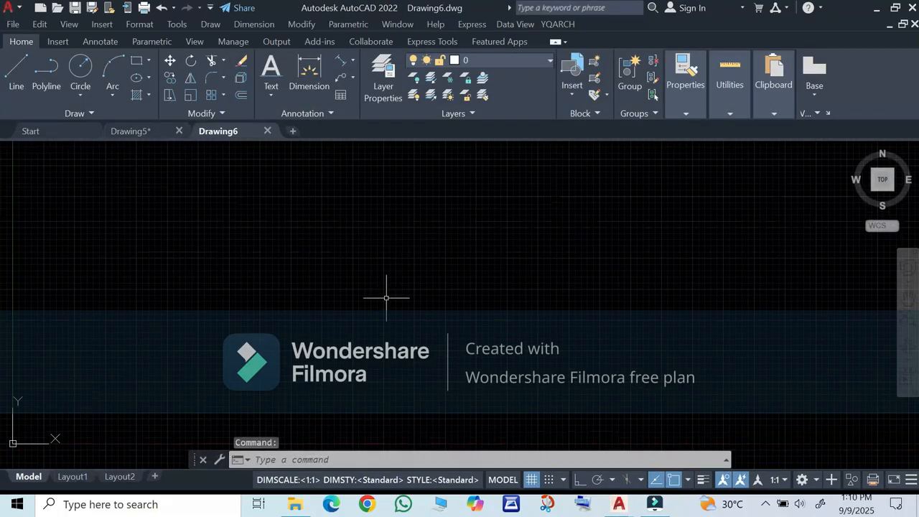
- Set the new drawing's length unit type to Architectural
{"action": "left_click", "coordinate": [140, 24]}
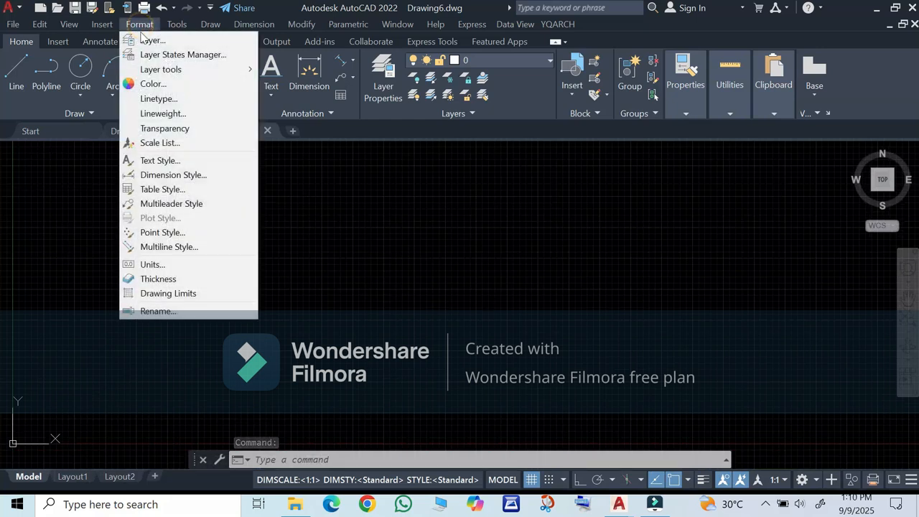
{"action": "left_click", "coordinate": [177, 264]}
{"action": "left_click", "coordinate": [391, 146]}
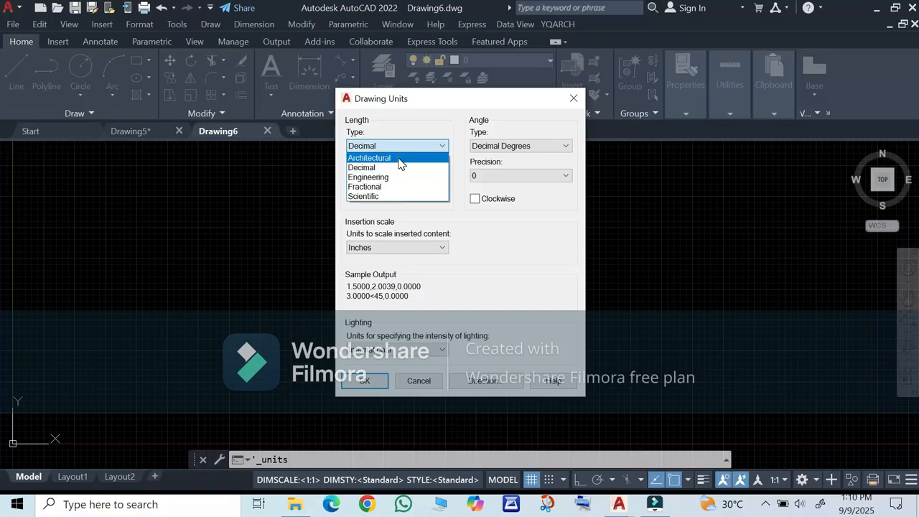
{"action": "left_click", "coordinate": [399, 157]}
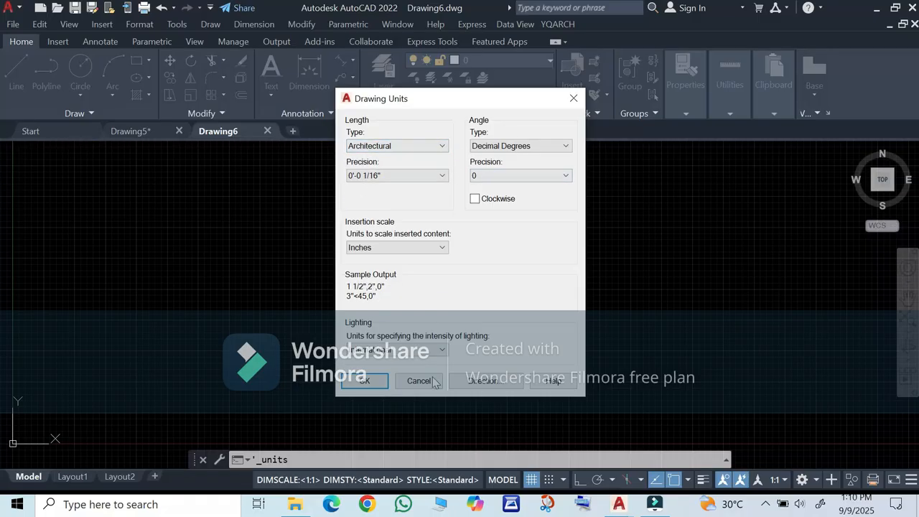
{"action": "left_click", "coordinate": [370, 383]}
- Set the drawing limits from the default 0,0 lower-left corner to 2000',2000' and zoom to show all of it
{"action": "left_click", "coordinate": [144, 26]}
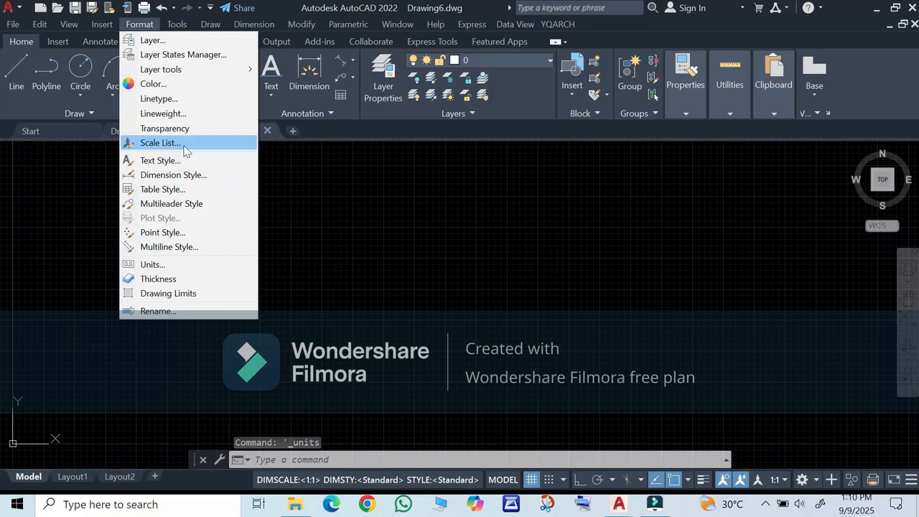
{"action": "left_click", "coordinate": [200, 293]}
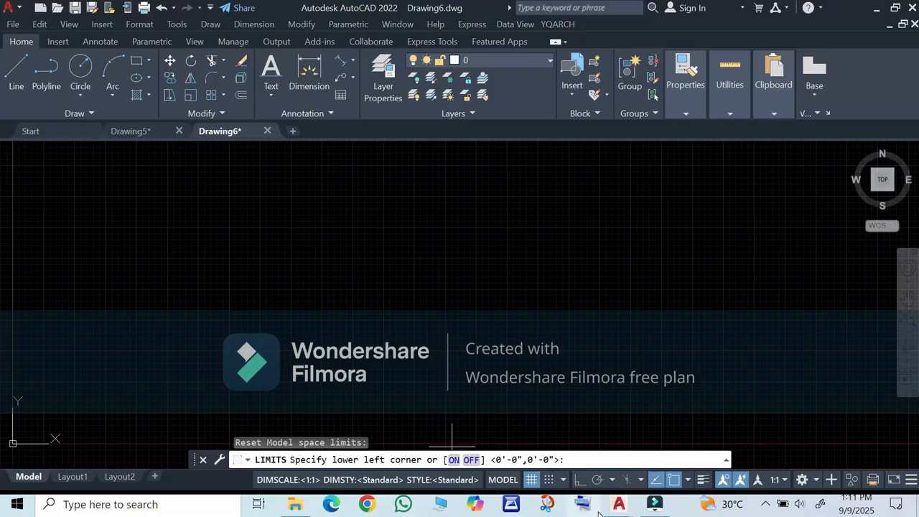
{"action": "key", "text": "Return"}
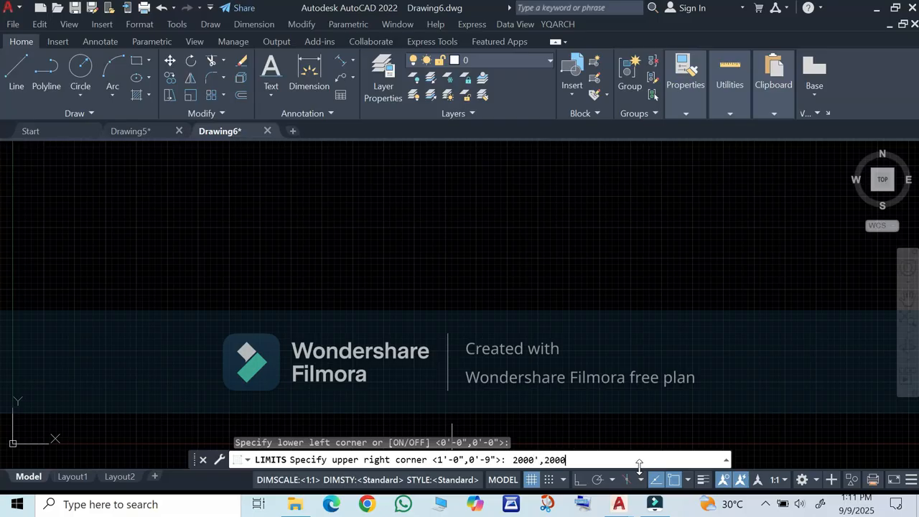
{"action": "key", "text": "Return"}
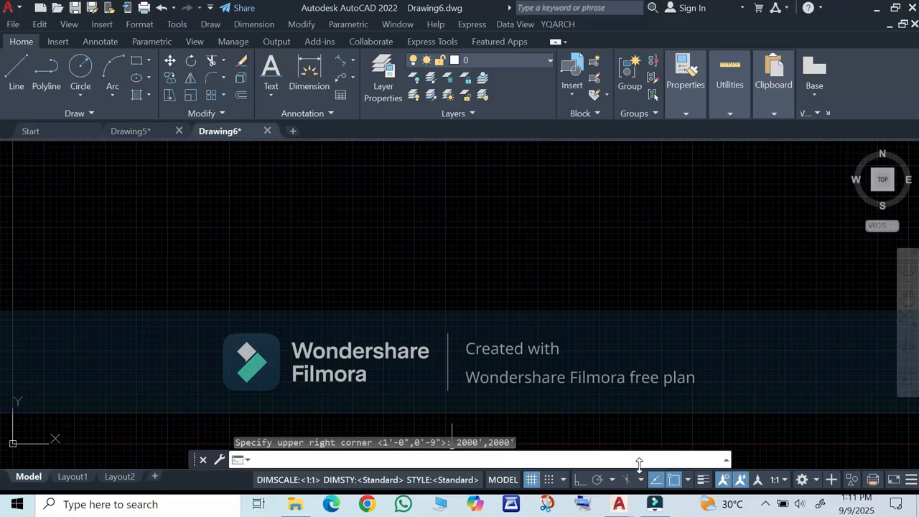
{"action": "type", "text": "z"}
{"action": "key", "text": "Return"}
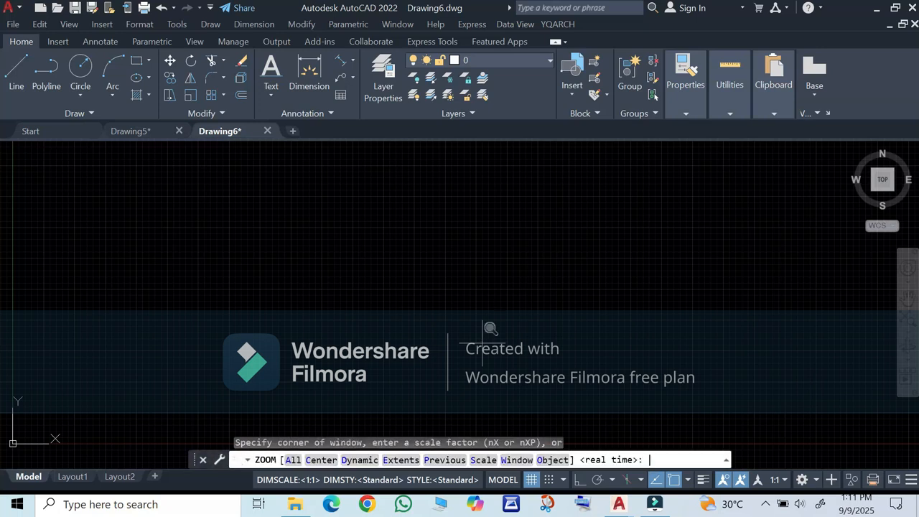
{"action": "type", "text": "a"}
{"action": "key", "text": "Return"}
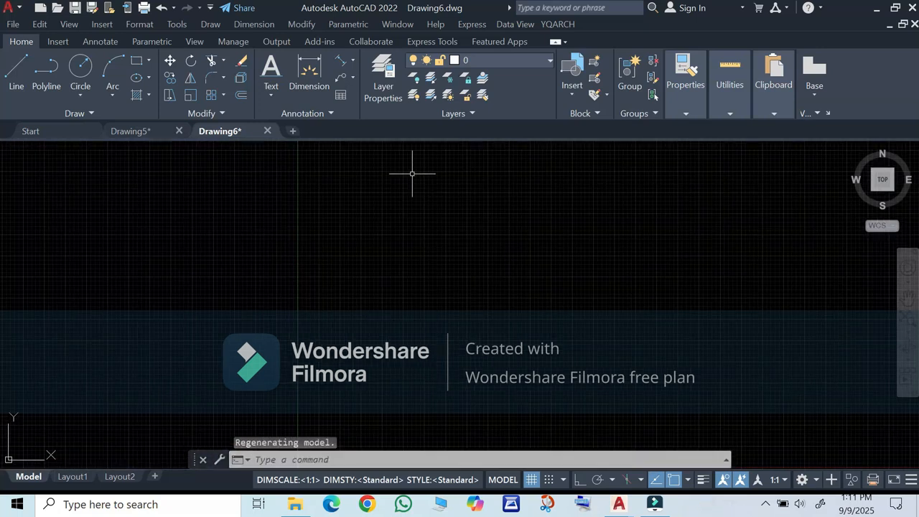
- Modify the Standard dimension style so its linear dimensions use the Architectural unit format
{"action": "left_click", "coordinate": [253, 24]}
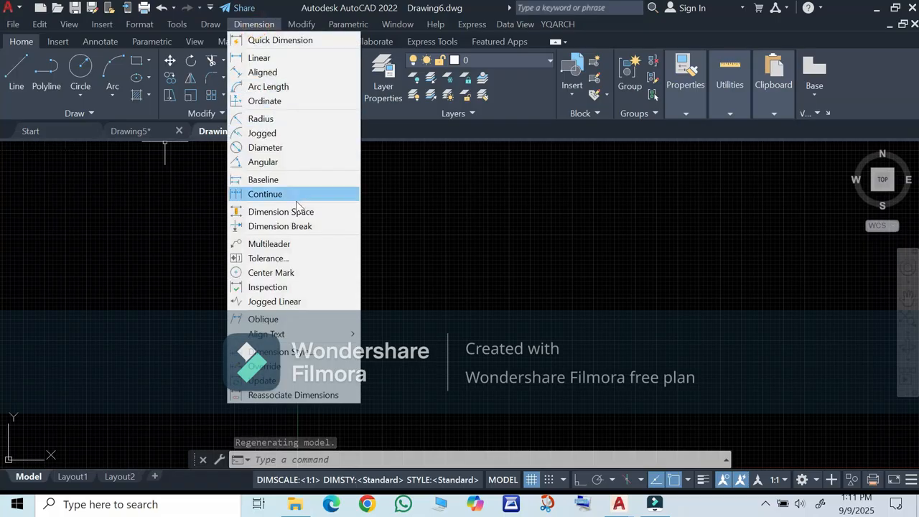
{"action": "key", "text": "Escape"}
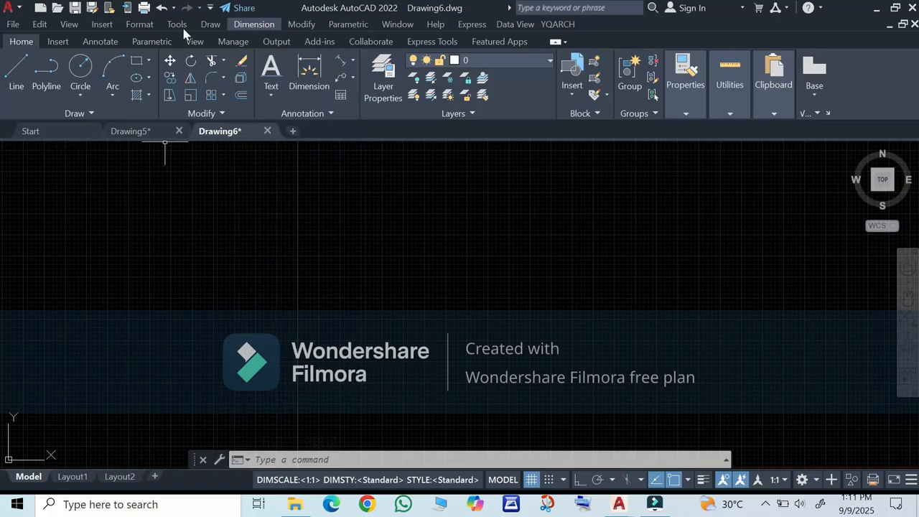
{"action": "mouse_move", "coordinate": [144, 27]}
{"action": "left_click", "coordinate": [166, 174]}
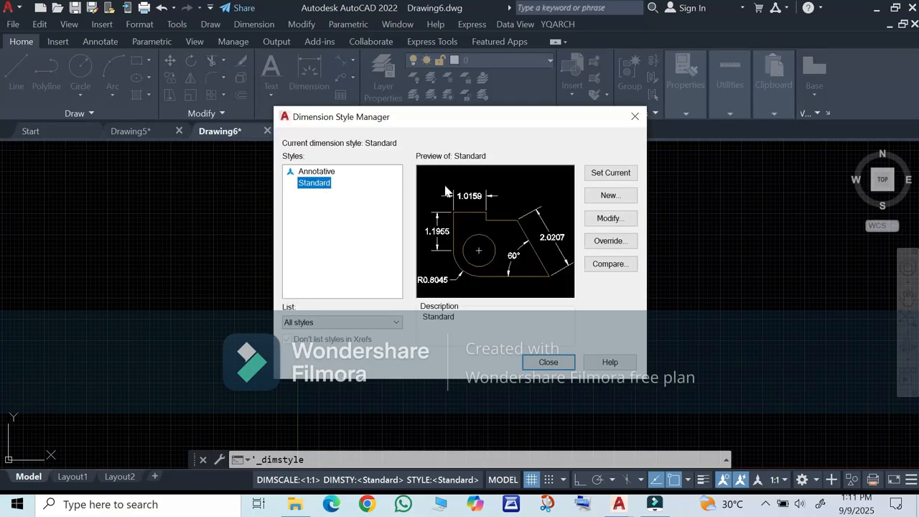
{"action": "left_click", "coordinate": [619, 220]}
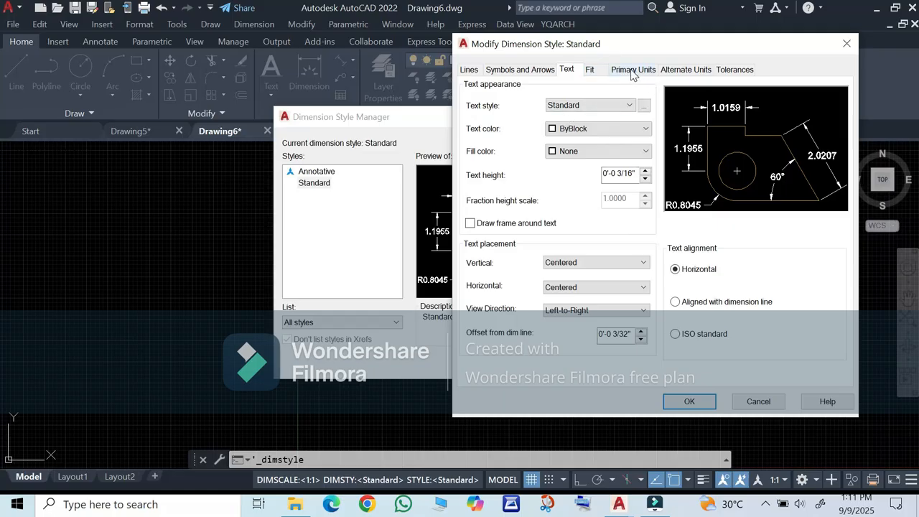
{"action": "left_click", "coordinate": [632, 70]}
{"action": "left_click", "coordinate": [642, 97]}
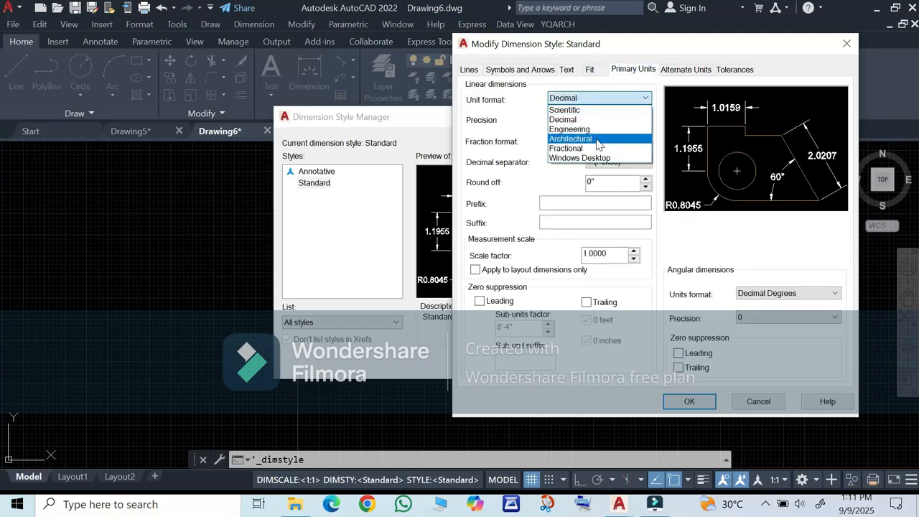
{"action": "left_click", "coordinate": [599, 138]}
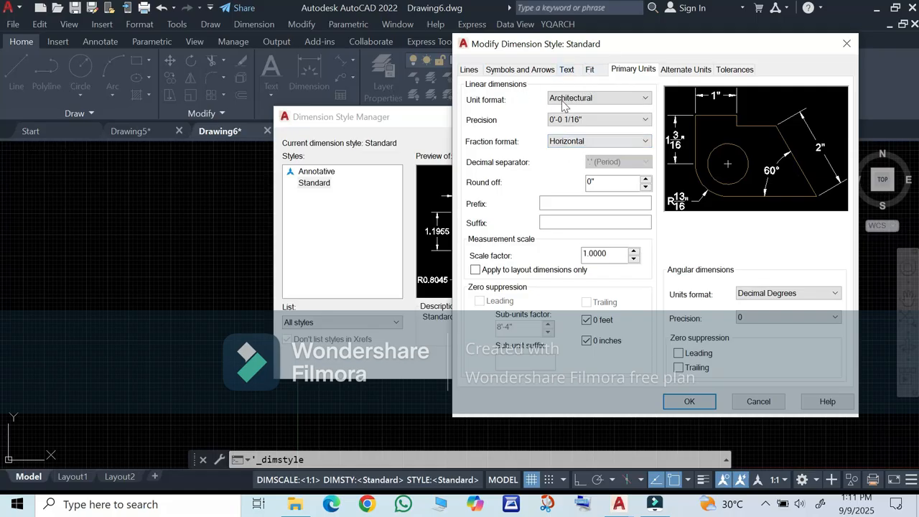
- Set the Standard dimension style's primary unit precision to 0'-0 1/8"
{"action": "left_click", "coordinate": [568, 69]}
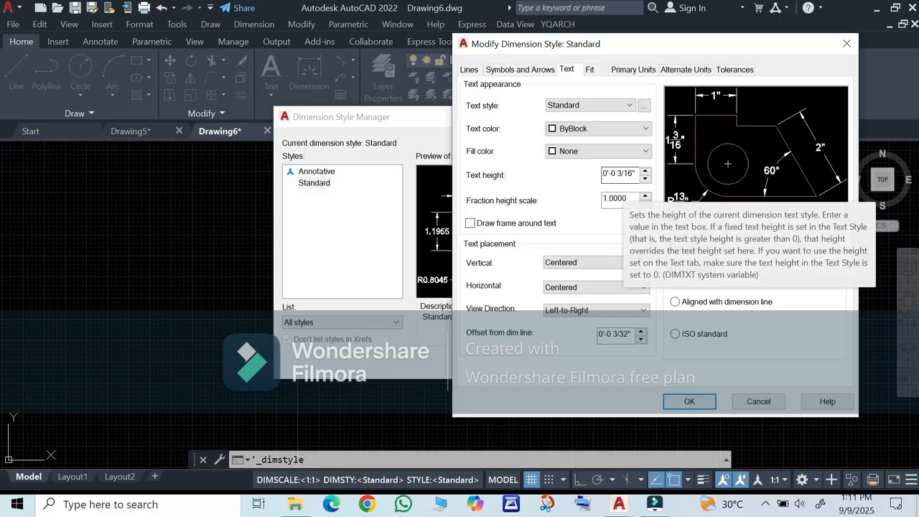
{"action": "left_click", "coordinate": [469, 70]}
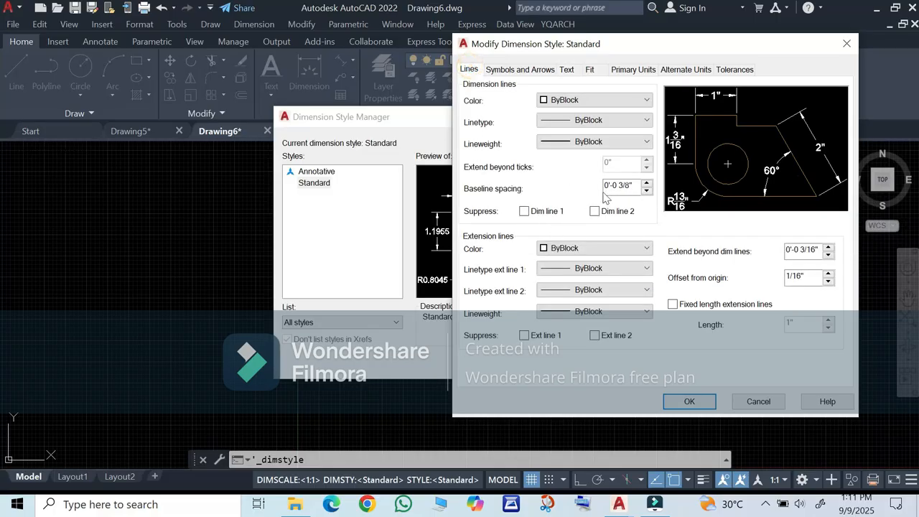
{"action": "left_click", "coordinate": [643, 72]}
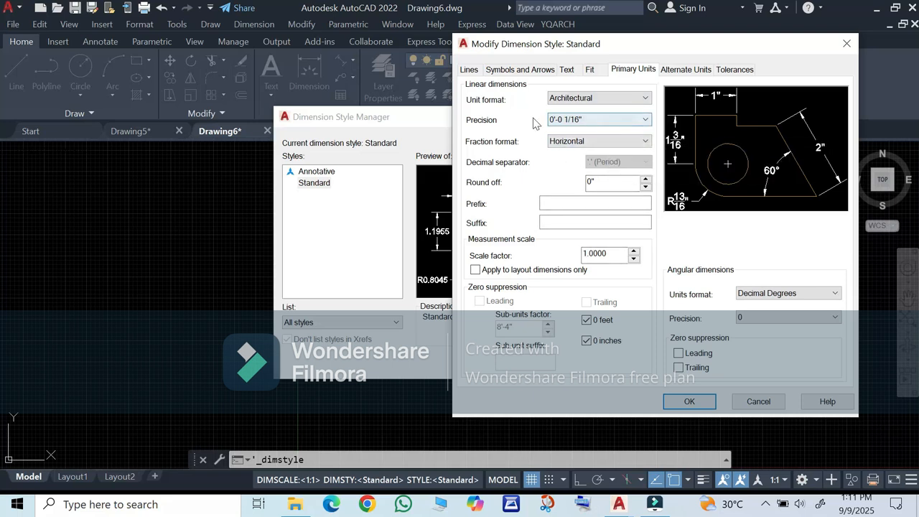
{"action": "left_click", "coordinate": [646, 119]}
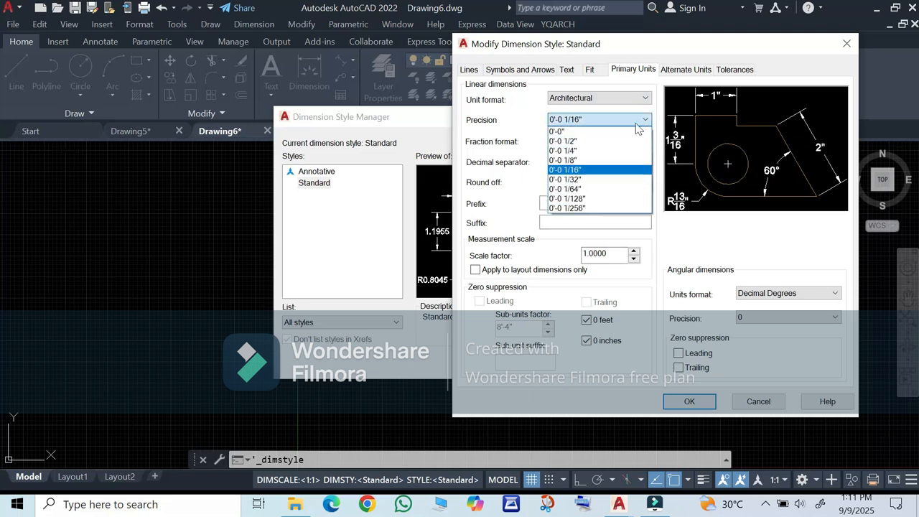
{"action": "left_click", "coordinate": [609, 159]}
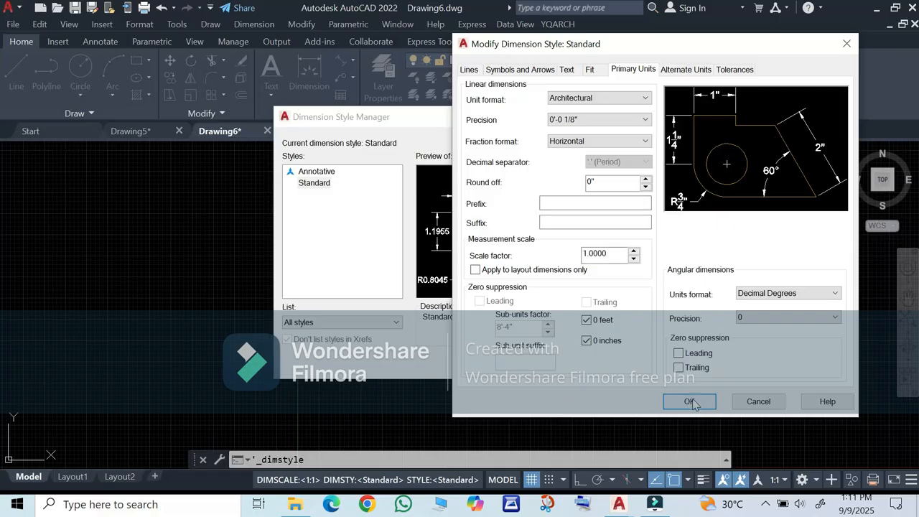
- Check the alternate unit, tolerance and line settings, apply the style changes, and make Standard the current dimension style
{"action": "left_click", "coordinate": [691, 69]}
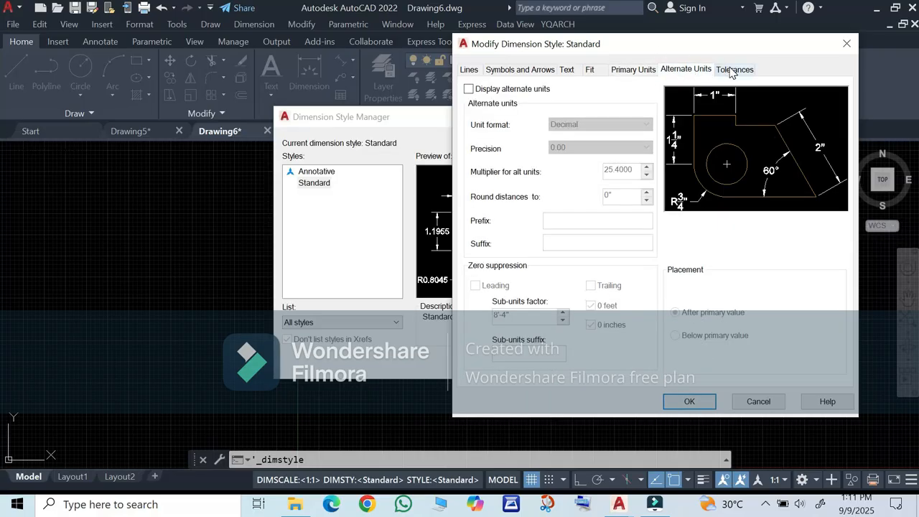
{"action": "left_click", "coordinate": [718, 70]}
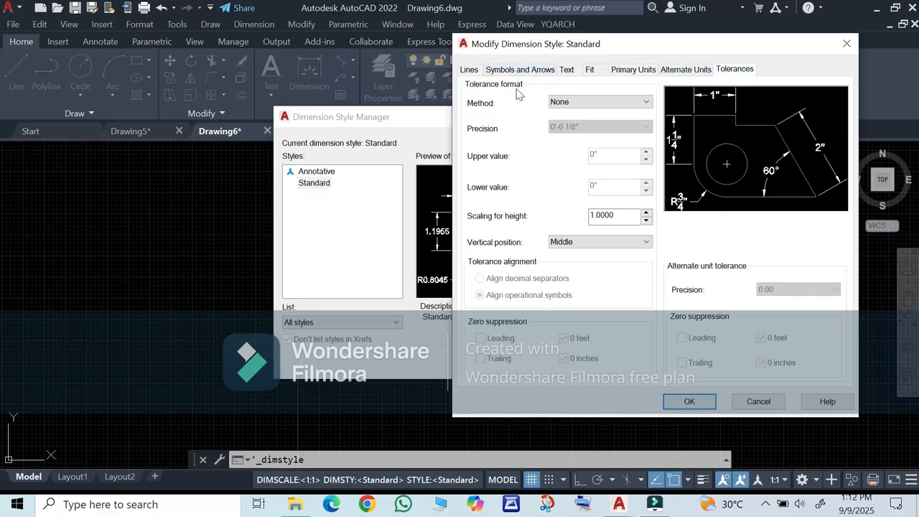
{"action": "left_click", "coordinate": [473, 71]}
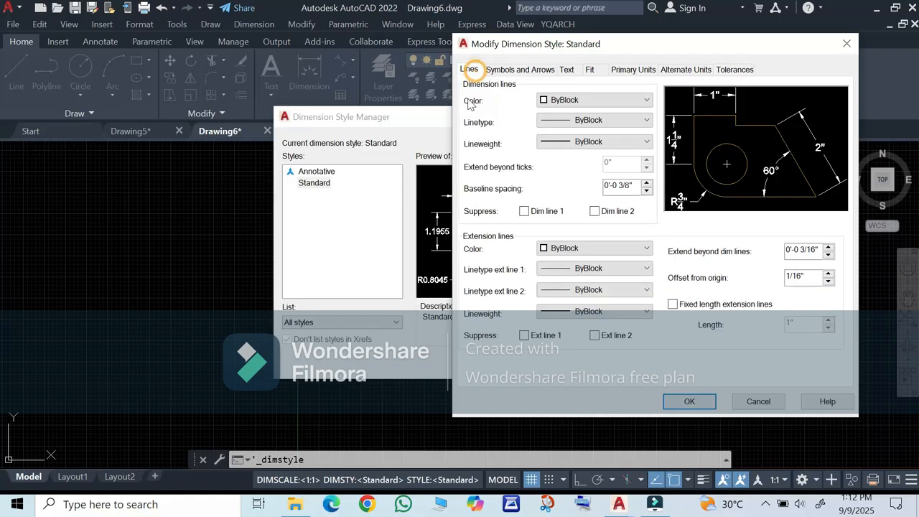
{"action": "left_click", "coordinate": [697, 405]}
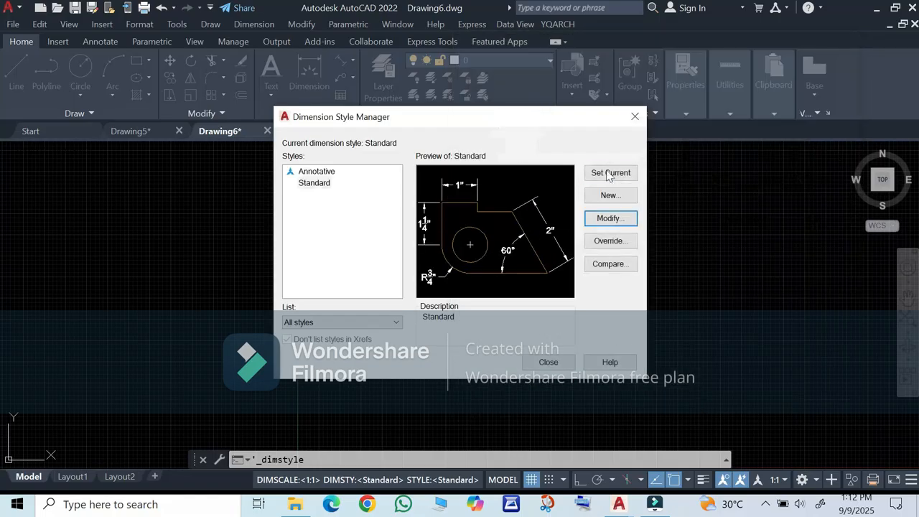
{"action": "left_click", "coordinate": [316, 183]}
{"action": "left_click", "coordinate": [619, 176]}
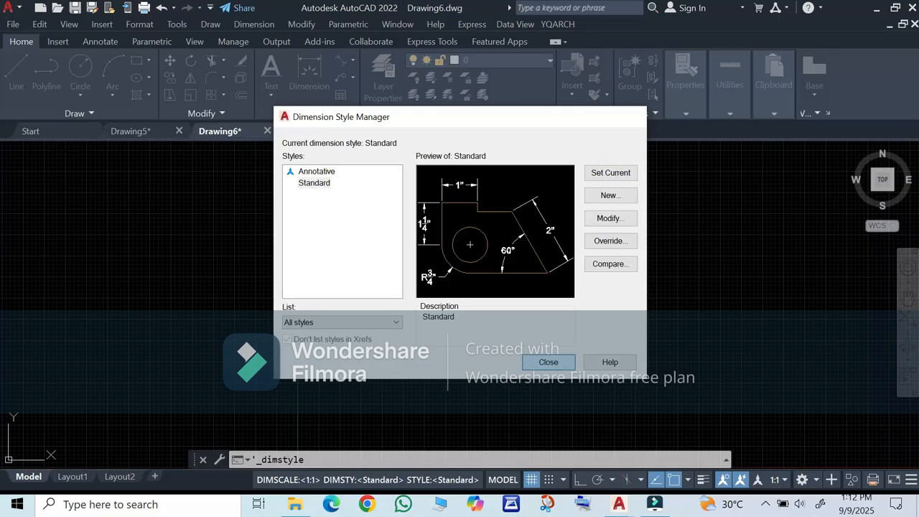
{"action": "left_click", "coordinate": [553, 361]}
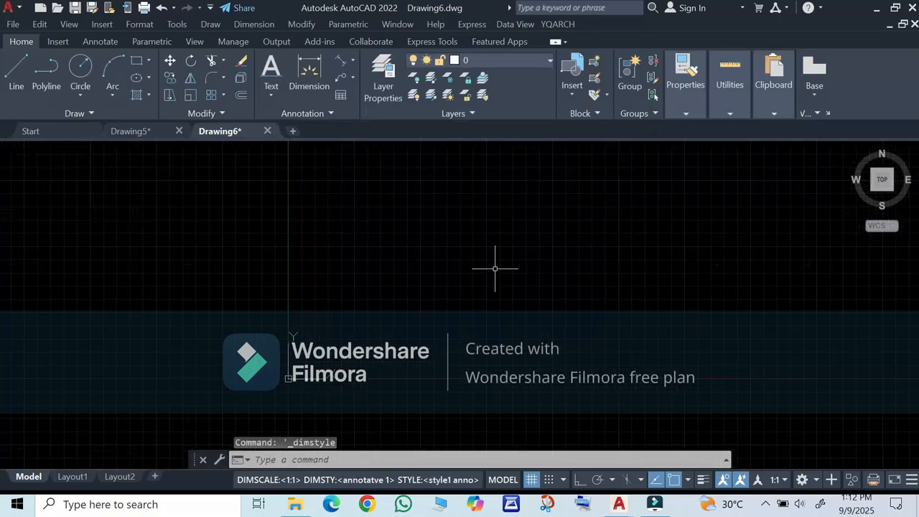
- Draw a rectangle 100' wide and 50' high in the empty model space
{"action": "left_click", "coordinate": [133, 60]}
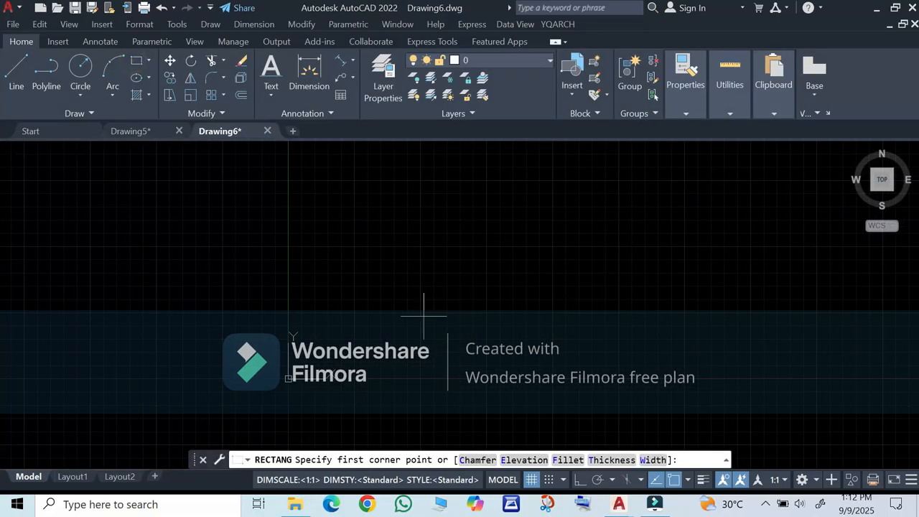
{"action": "left_click", "coordinate": [378, 326]}
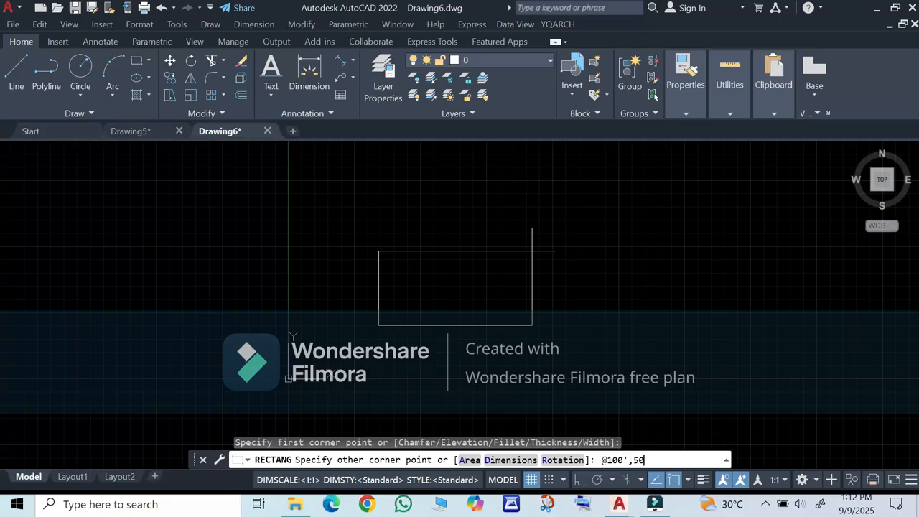
{"action": "key", "text": "Return"}
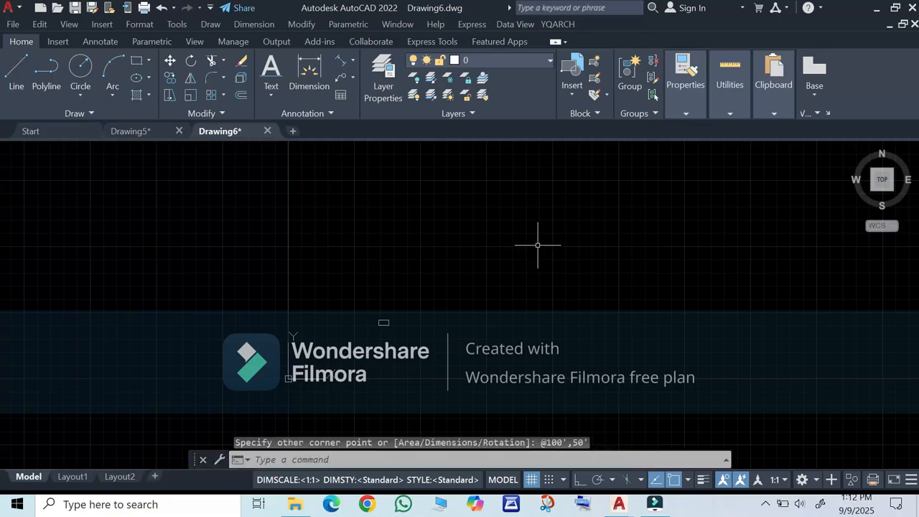
- Add a linear dimension to the rectangle's top edge, placing the dimension line just above it
{"action": "scroll", "coordinate": [353, 338], "scroll_direction": "down", "scroll_amount": 5}
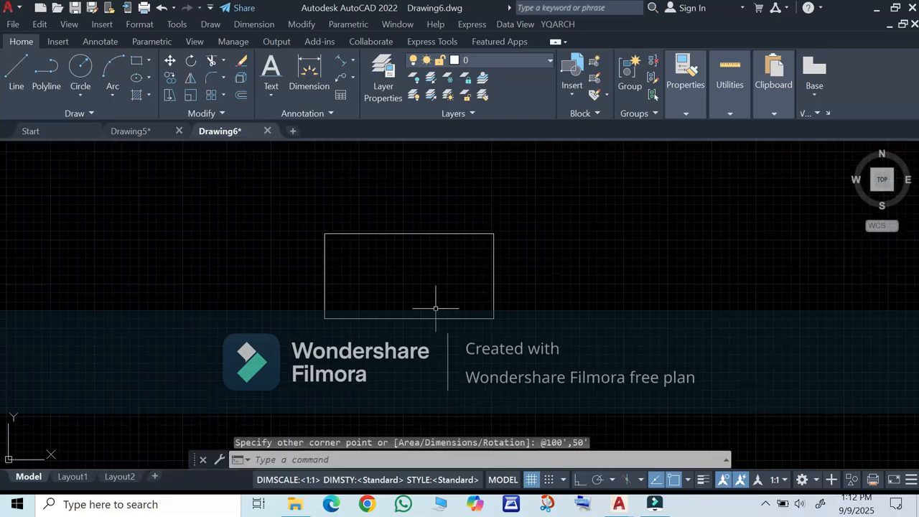
{"action": "left_click", "coordinate": [352, 61]}
{"action": "left_click", "coordinate": [351, 84]}
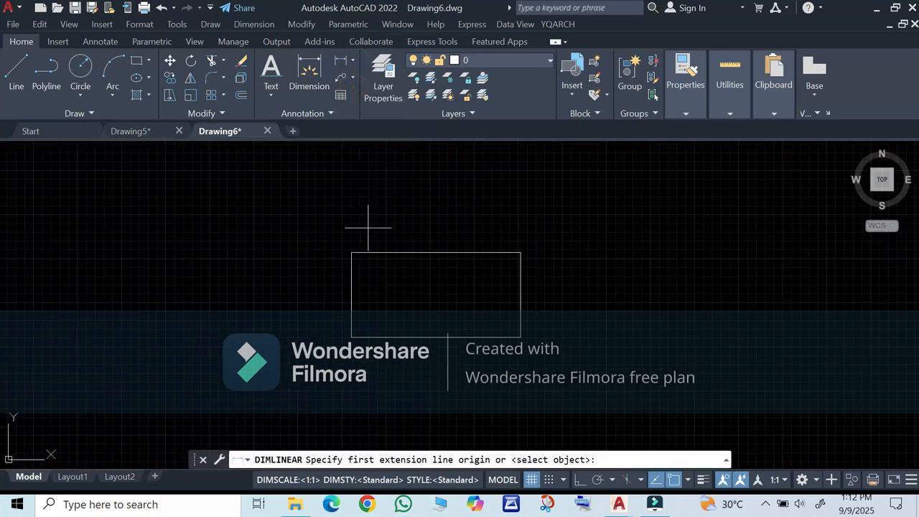
{"action": "scroll", "coordinate": [351, 251], "scroll_direction": "up", "scroll_amount": 3}
{"action": "left_click", "coordinate": [346, 245]}
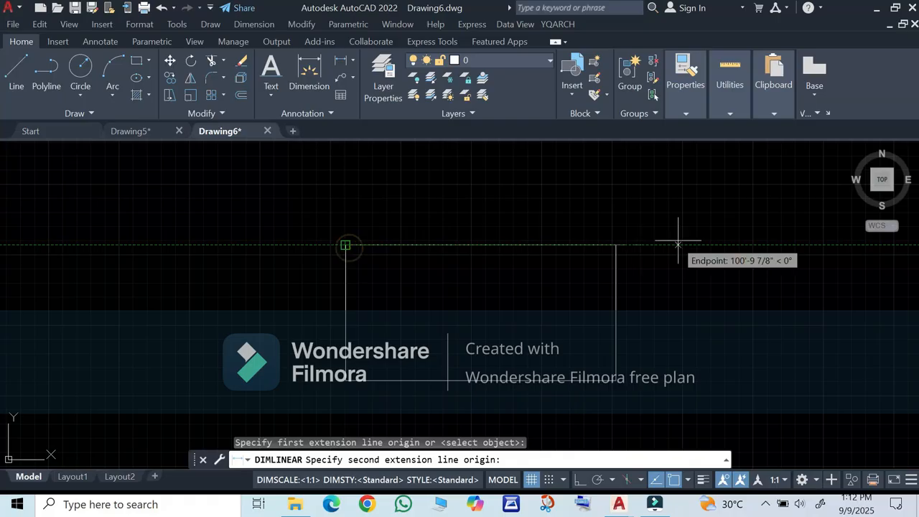
{"action": "left_click", "coordinate": [615, 245]}
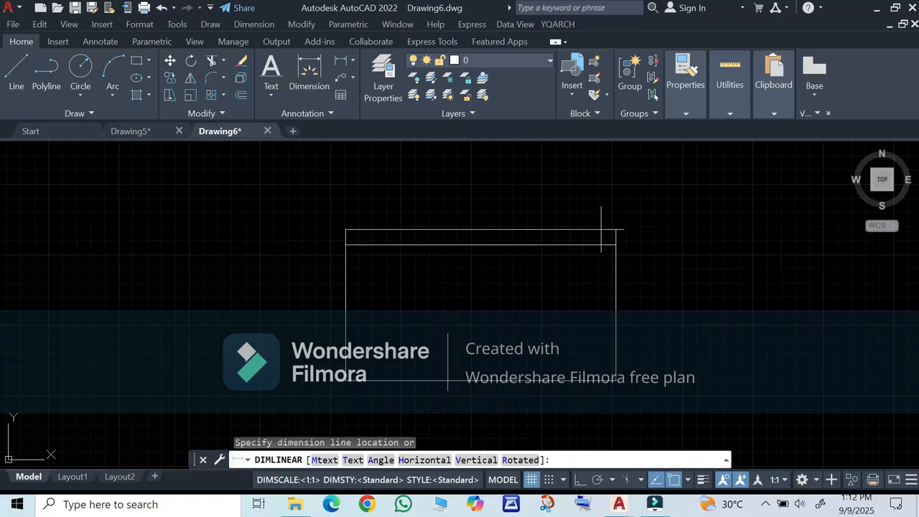
{"action": "left_click", "coordinate": [614, 230]}
- Add a linear dimension to the rectangle's right edge, placing the dimension line just outside it
{"action": "left_click", "coordinate": [308, 72]}
{"action": "left_click", "coordinate": [341, 61]}
{"action": "scroll", "coordinate": [632, 242], "scroll_direction": "up", "scroll_amount": 5}
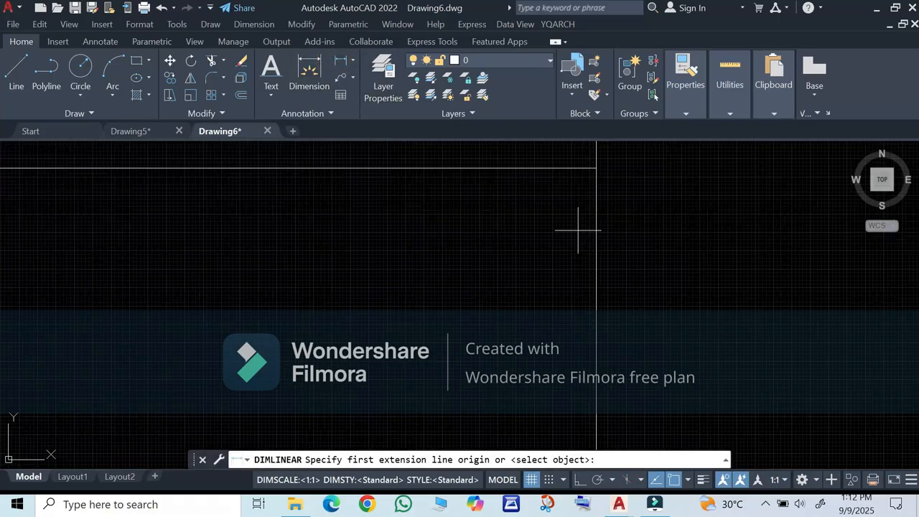
{"action": "left_click", "coordinate": [596, 169]}
{"action": "middle_click_drag", "start_coordinate": [566, 343], "coordinate": [601, 251]}
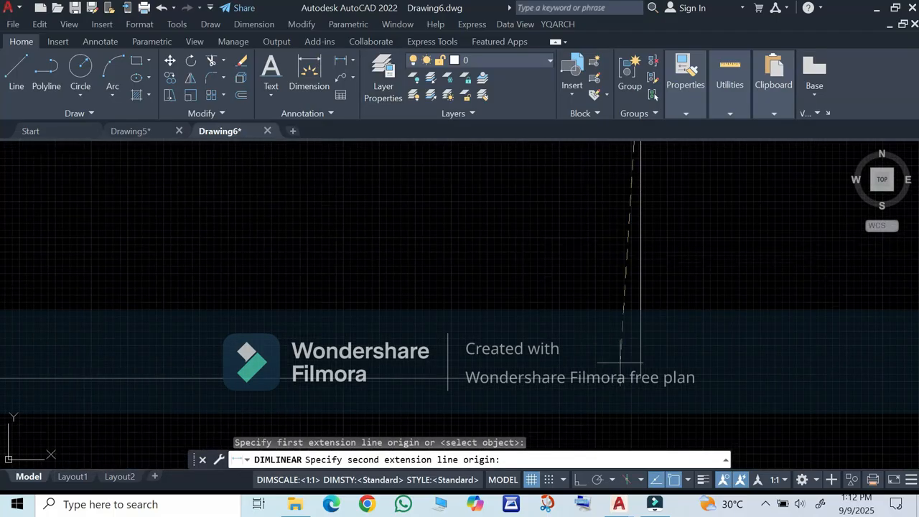
{"action": "left_click", "coordinate": [640, 377]}
{"action": "left_click", "coordinate": [673, 361]}
- Examine the arrowheads and extension lines of the right-edge dimension up close, and compare their size with the whole rectangle
{"action": "scroll", "coordinate": [645, 375], "scroll_direction": "up", "scroll_amount": 12}
{"action": "scroll", "coordinate": [629, 383], "scroll_direction": "up", "scroll_amount": 3}
{"action": "scroll", "coordinate": [700, 310], "scroll_direction": "up", "scroll_amount": 3}
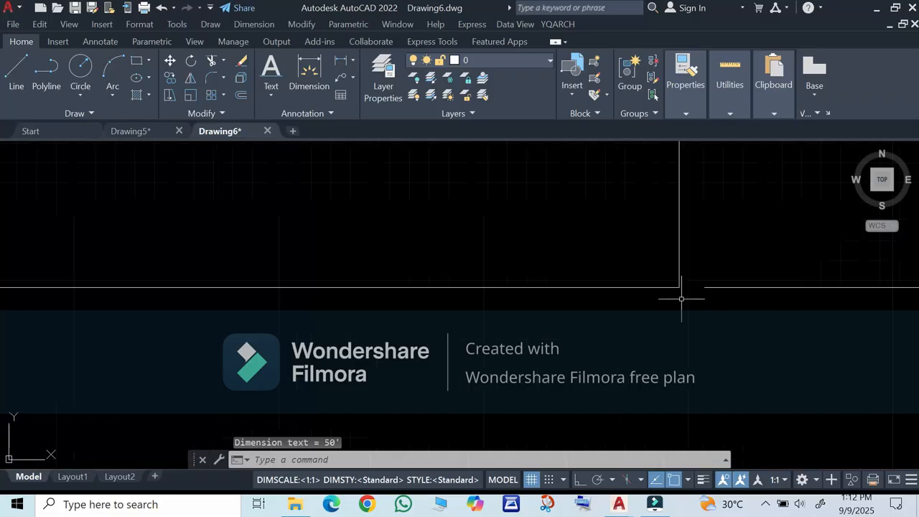
{"action": "scroll", "coordinate": [597, 314], "scroll_direction": "down", "scroll_amount": 15}
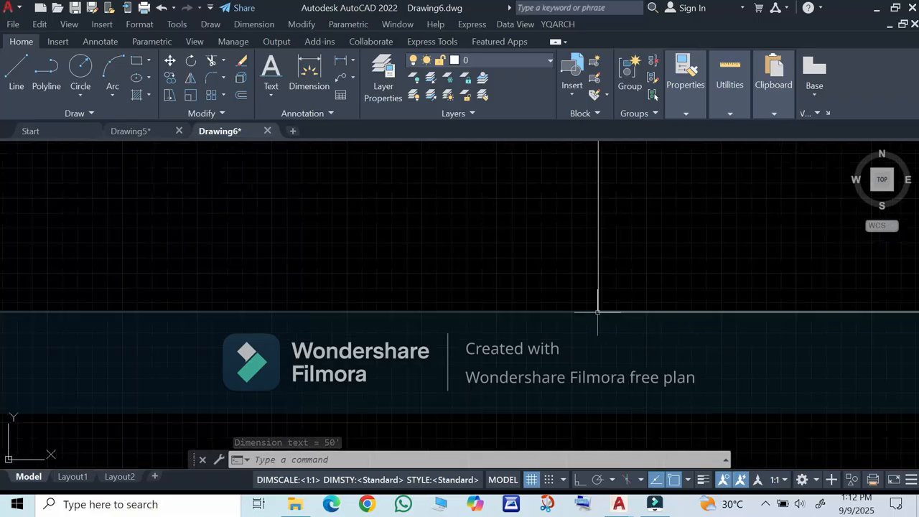
{"action": "scroll", "coordinate": [657, 313], "scroll_direction": "up", "scroll_amount": 6}
{"action": "scroll", "coordinate": [636, 317], "scroll_direction": "up", "scroll_amount": 8}
{"action": "scroll", "coordinate": [450, 255], "scroll_direction": "up", "scroll_amount": 7}
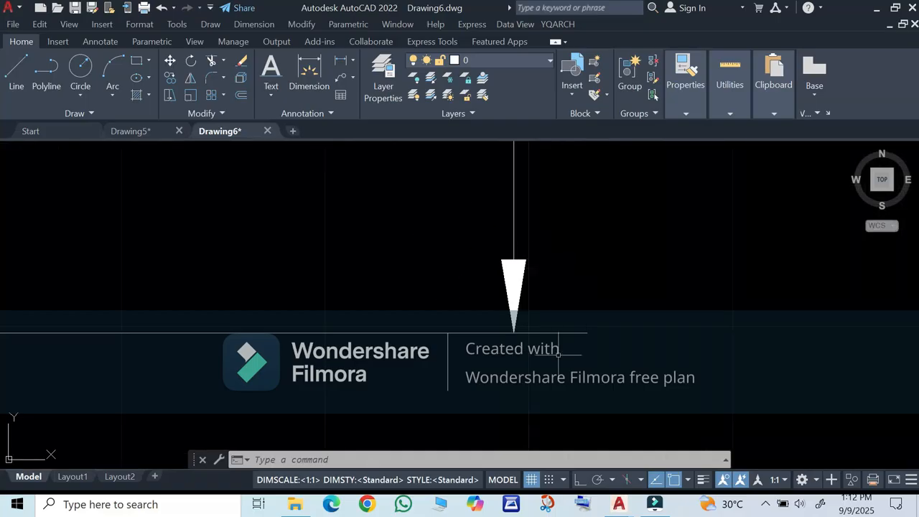
{"action": "scroll", "coordinate": [590, 338], "scroll_direction": "down", "scroll_amount": 6}
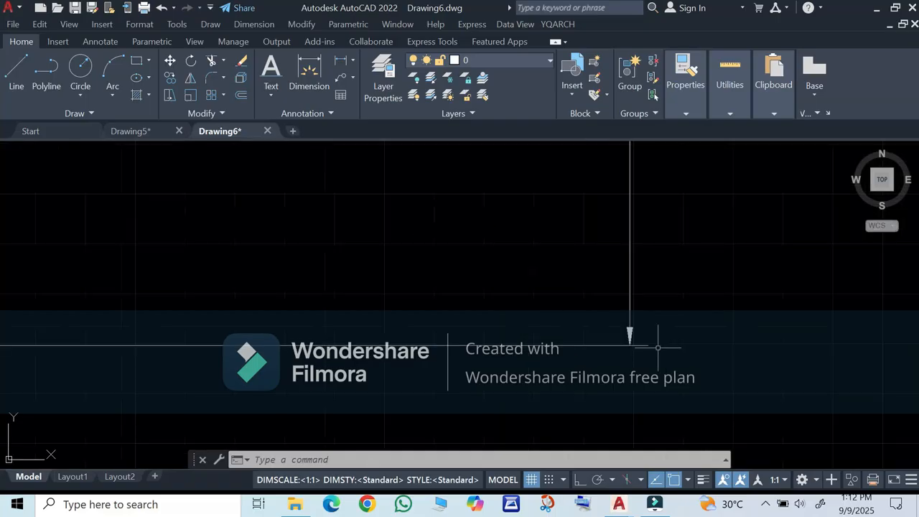
{"action": "scroll", "coordinate": [662, 280], "scroll_direction": "down", "scroll_amount": 4}
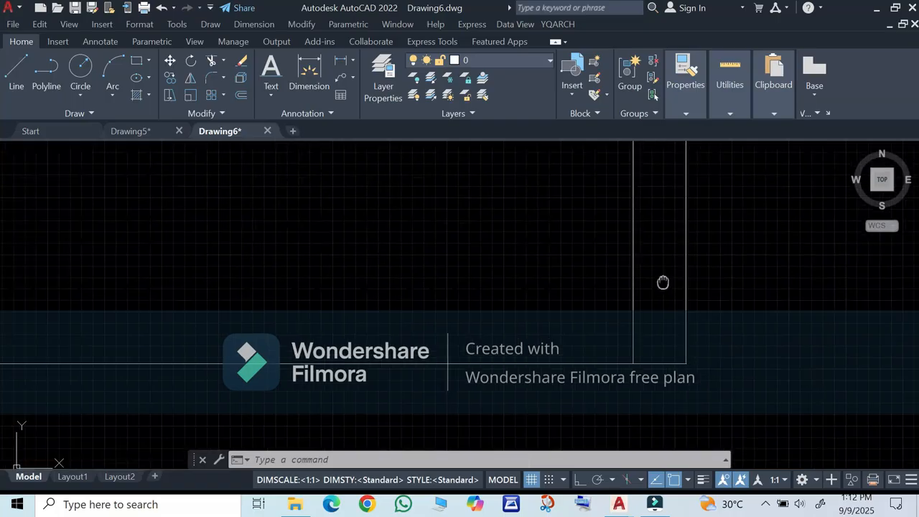
{"action": "scroll", "coordinate": [725, 332], "scroll_direction": "up", "scroll_amount": 5}
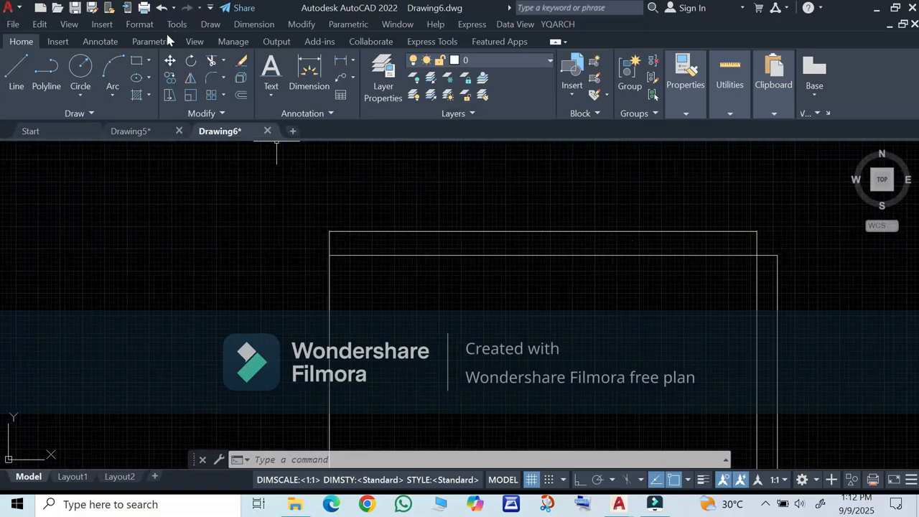
- Open the Standard dimension style for modification and examine its arrow size, text height and overall fit scale settings
{"action": "left_click", "coordinate": [137, 26]}
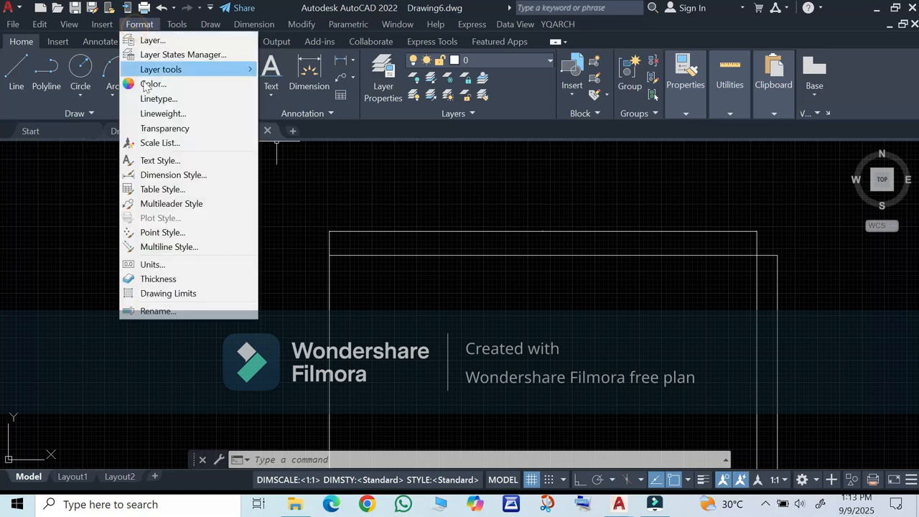
{"action": "left_click", "coordinate": [181, 176]}
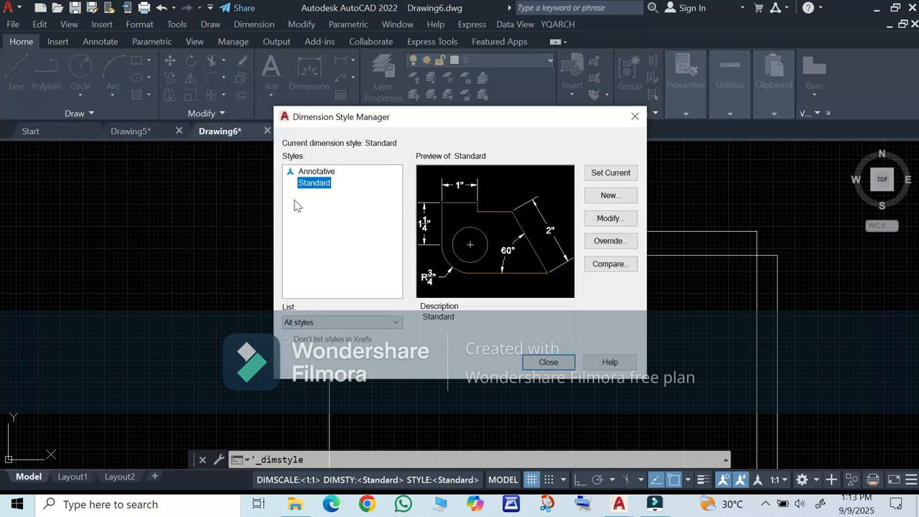
{"action": "left_click", "coordinate": [609, 218]}
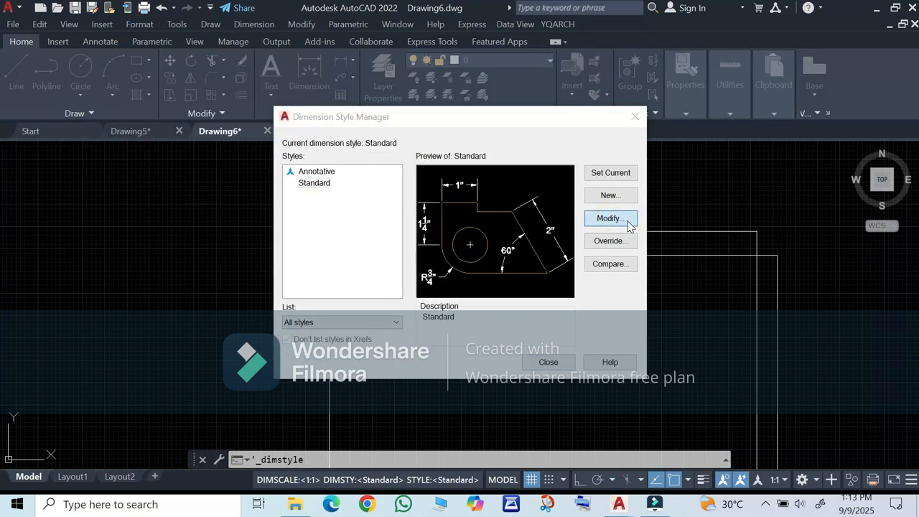
{"action": "left_click", "coordinate": [511, 69]}
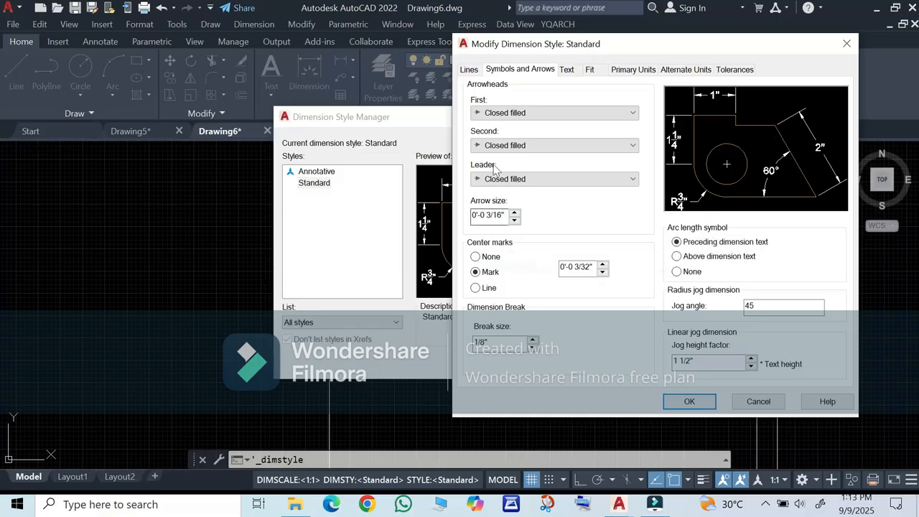
{"action": "left_click", "coordinate": [567, 69]}
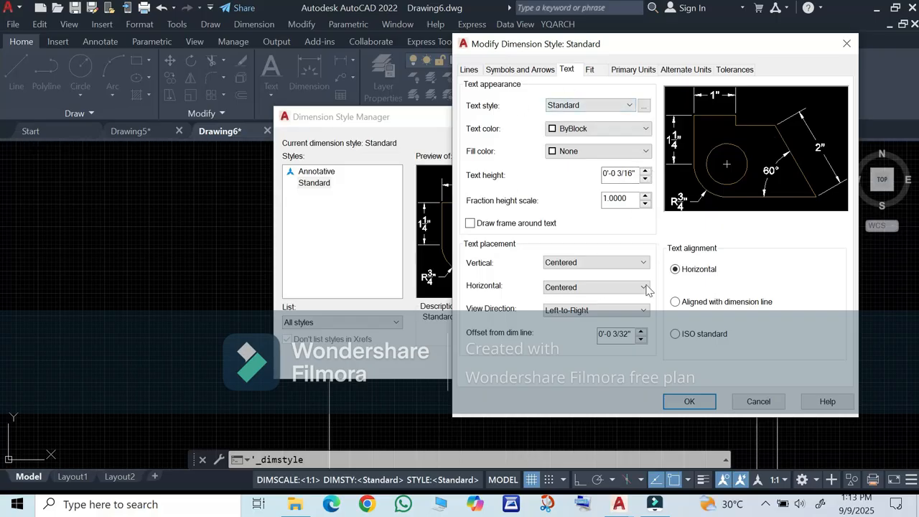
{"action": "left_click", "coordinate": [590, 71]}
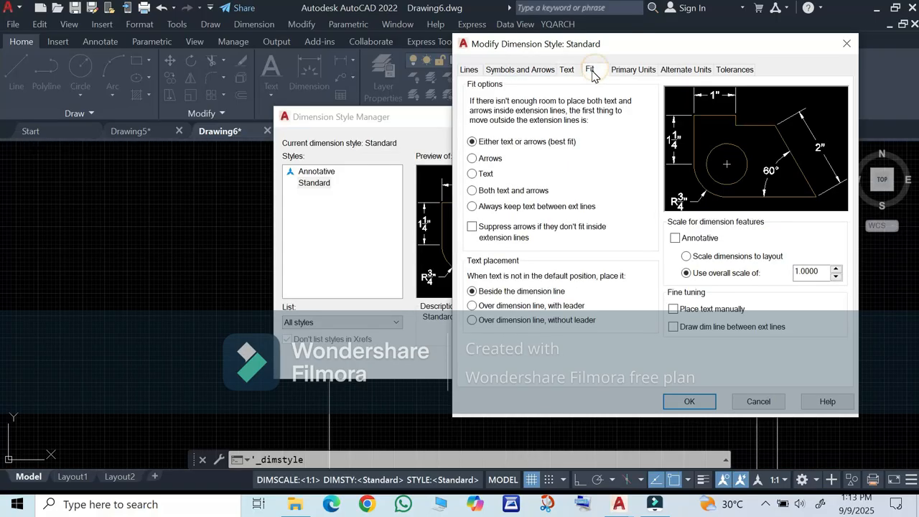
{"action": "left_click", "coordinate": [567, 70]}
{"action": "left_click", "coordinate": [585, 69]}
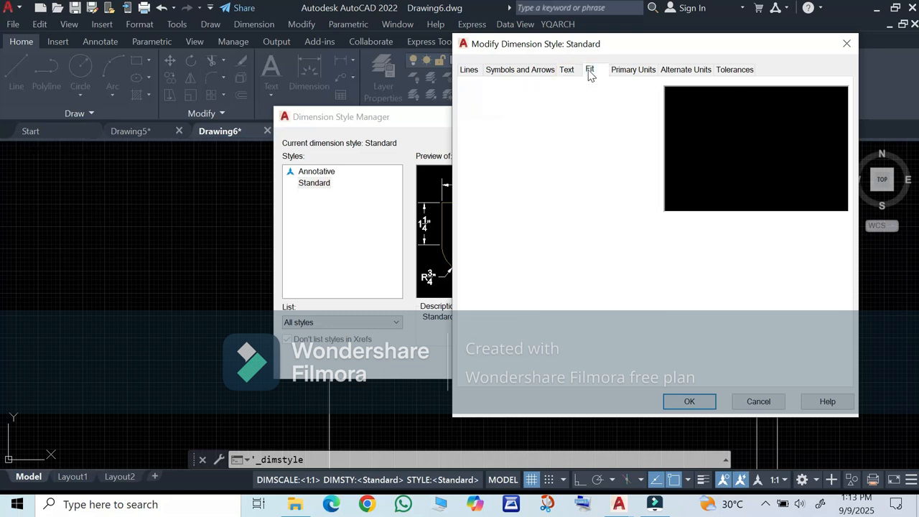
{"action": "left_click", "coordinate": [577, 70]}
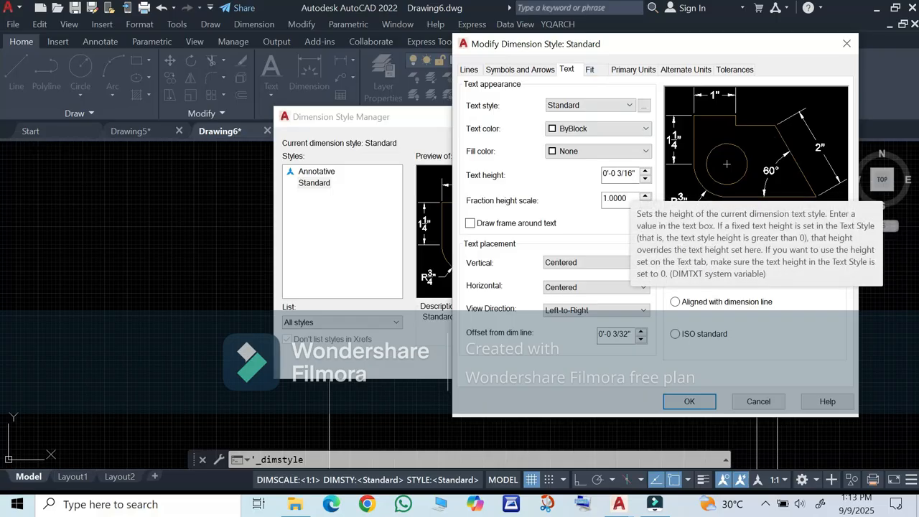
{"action": "left_click", "coordinate": [590, 70]}
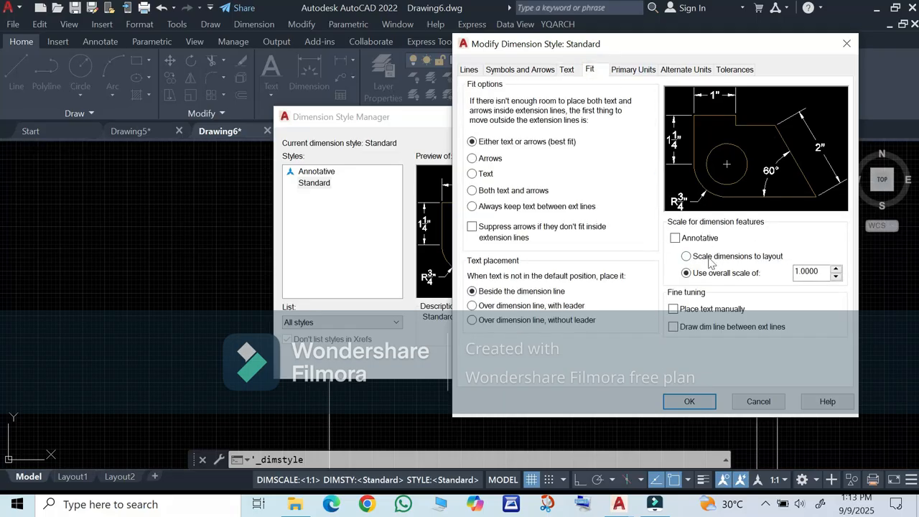
- Check the Standard style's primary unit, alternate unit and line settings, and accept the style without changes
{"action": "left_click", "coordinate": [626, 69]}
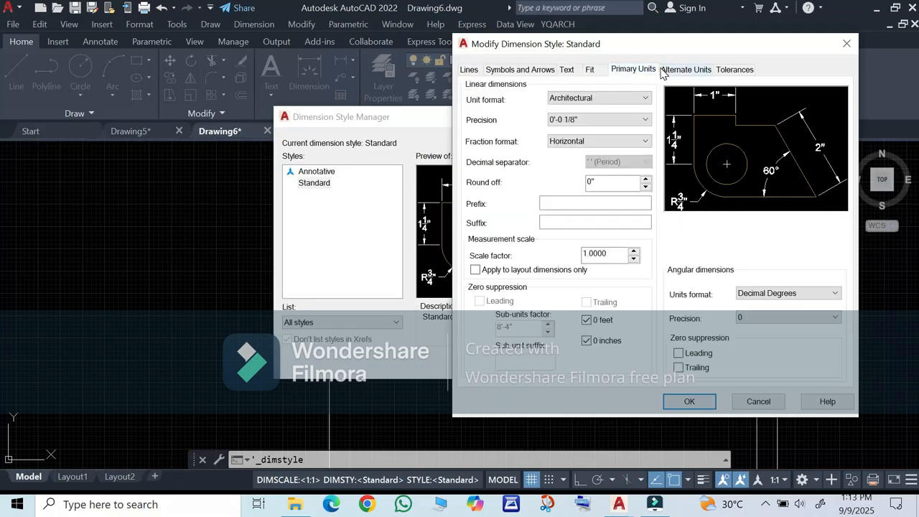
{"action": "left_click", "coordinate": [664, 70]}
{"action": "left_click", "coordinate": [471, 72]}
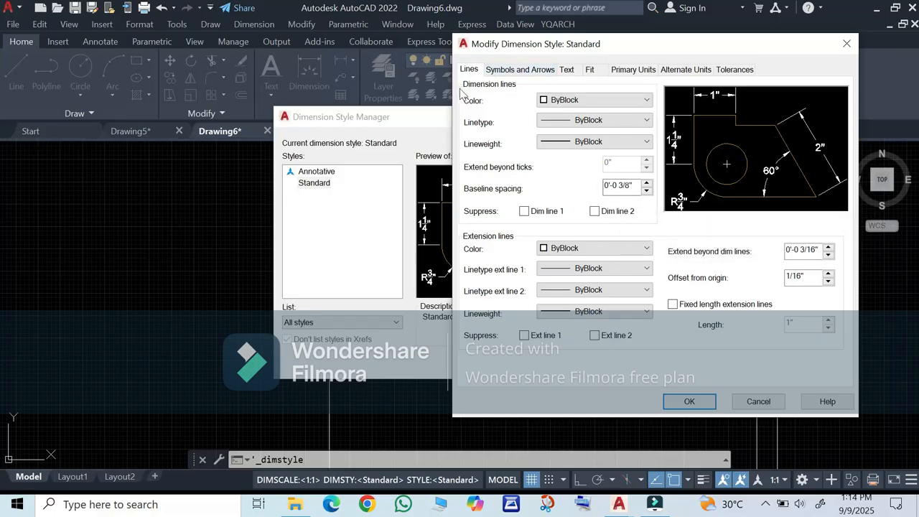
{"action": "left_click", "coordinate": [679, 404]}
- Create a new annotative dimension style named annotative-1, based on Standard and used for all dimensions
{"action": "left_click", "coordinate": [321, 185]}
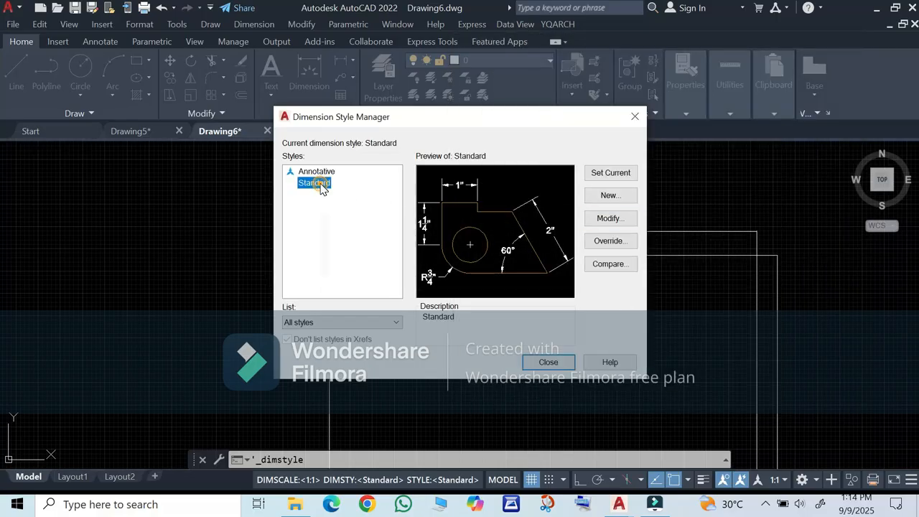
{"action": "left_click", "coordinate": [610, 201]}
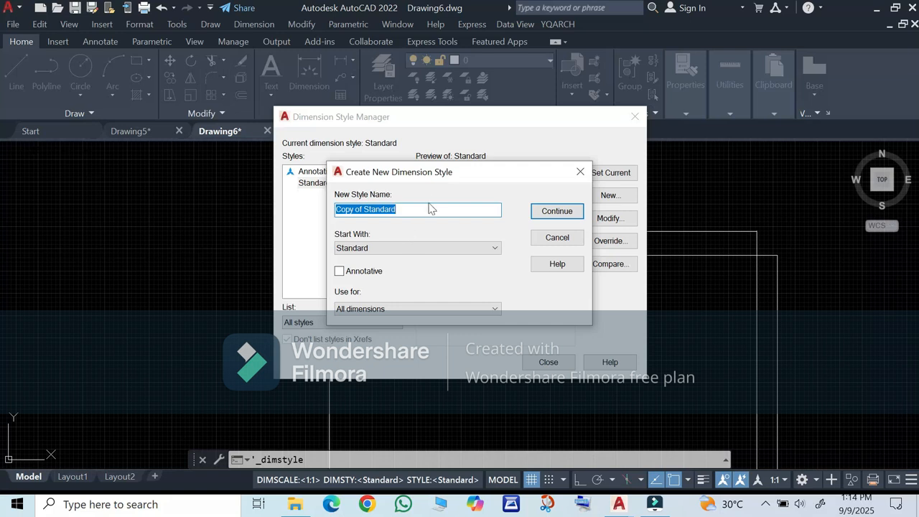
{"action": "left_click_drag", "start_coordinate": [415, 177], "coordinate": [463, 193]}
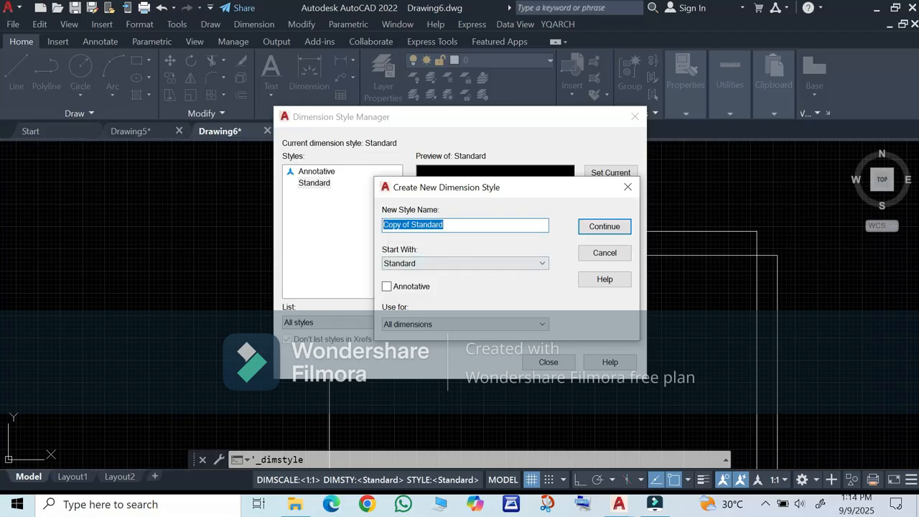
{"action": "type", "text": "annotative-1"}
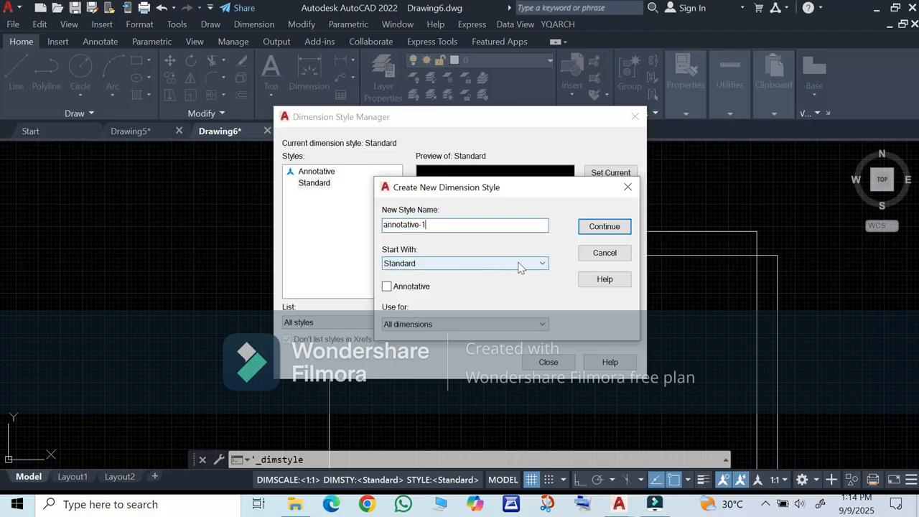
{"action": "left_click", "coordinate": [389, 288]}
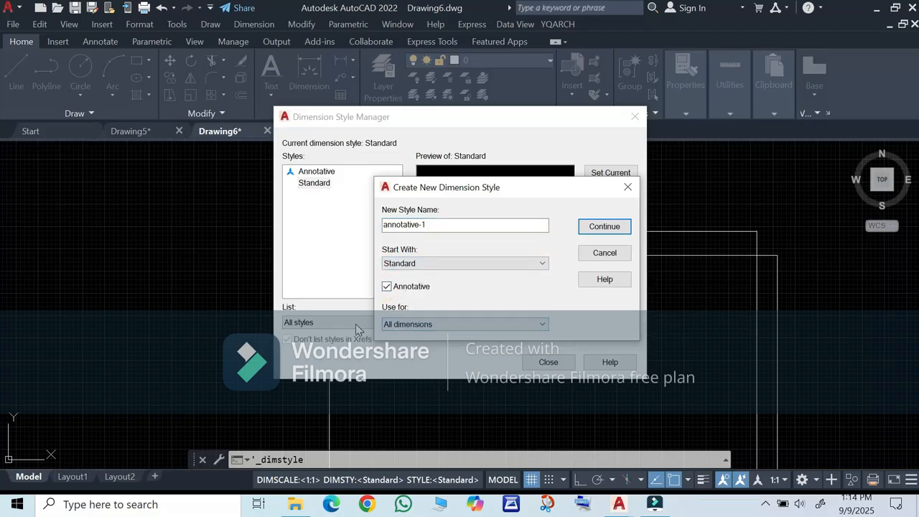
{"action": "left_click", "coordinate": [604, 227]}
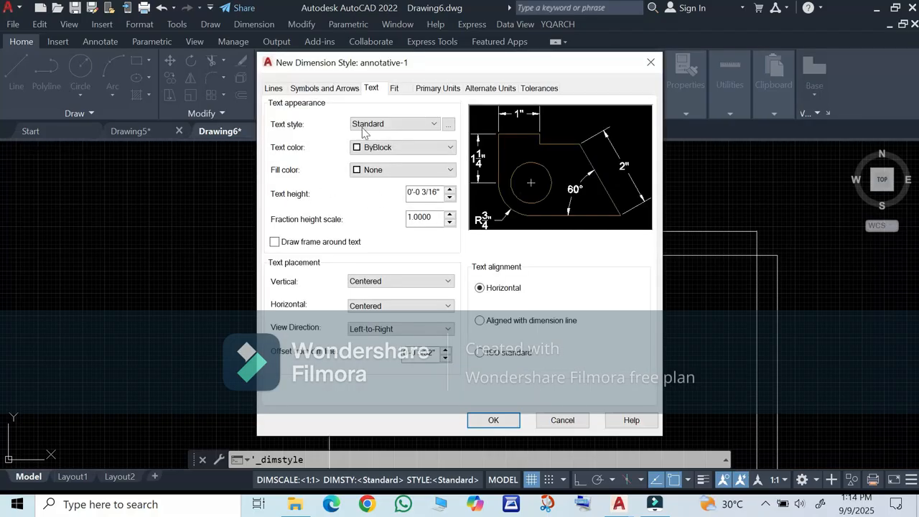
- Review the line, arrow, text, fit and unit settings of annotative-1 and save the new style
{"action": "left_click", "coordinate": [280, 88]}
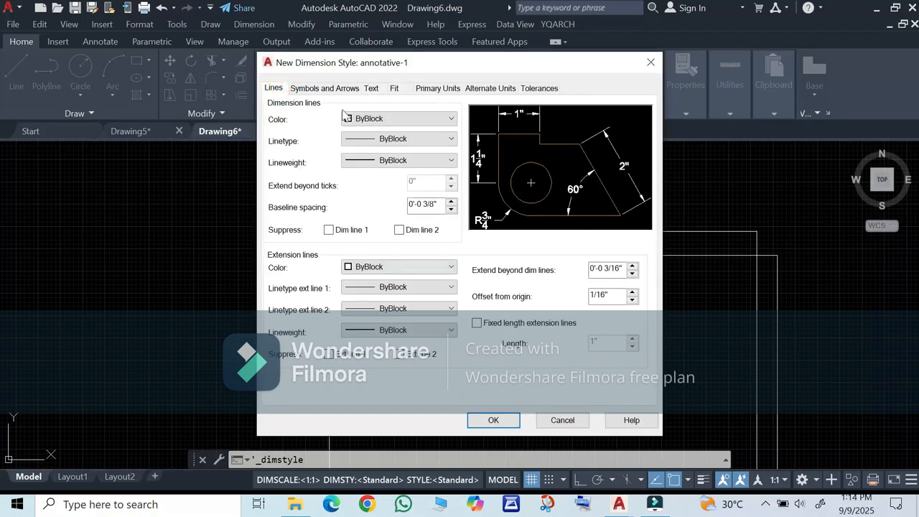
{"action": "left_click", "coordinate": [316, 87]}
{"action": "left_click", "coordinate": [372, 87]}
{"action": "left_click", "coordinate": [394, 88]}
{"action": "left_click", "coordinate": [434, 88]}
{"action": "left_click", "coordinate": [495, 87]}
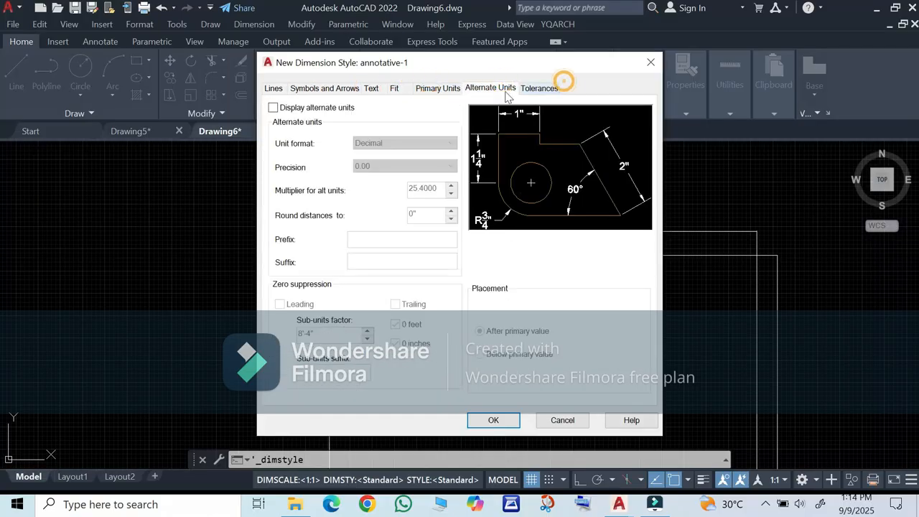
{"action": "left_click", "coordinate": [493, 420]}
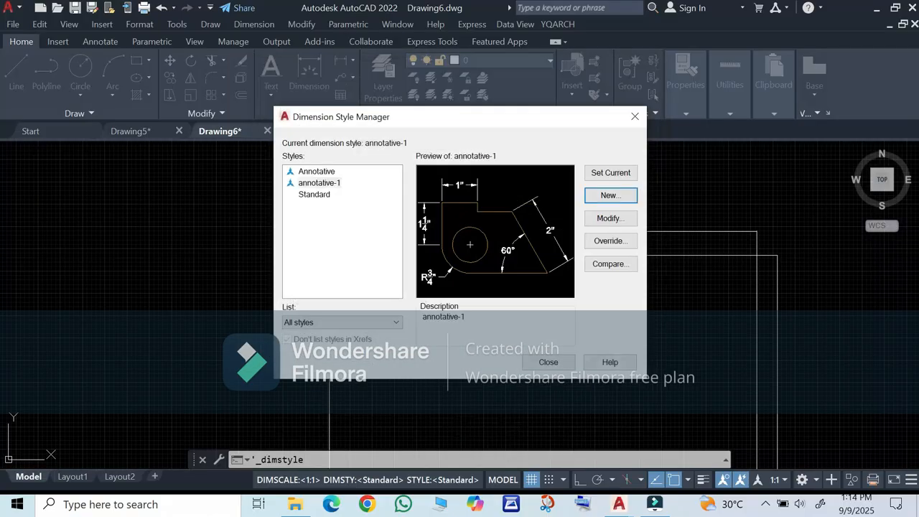
- Make annotative-1 the current dimension style and return to the dimensioned rectangle
{"action": "left_click", "coordinate": [316, 183]}
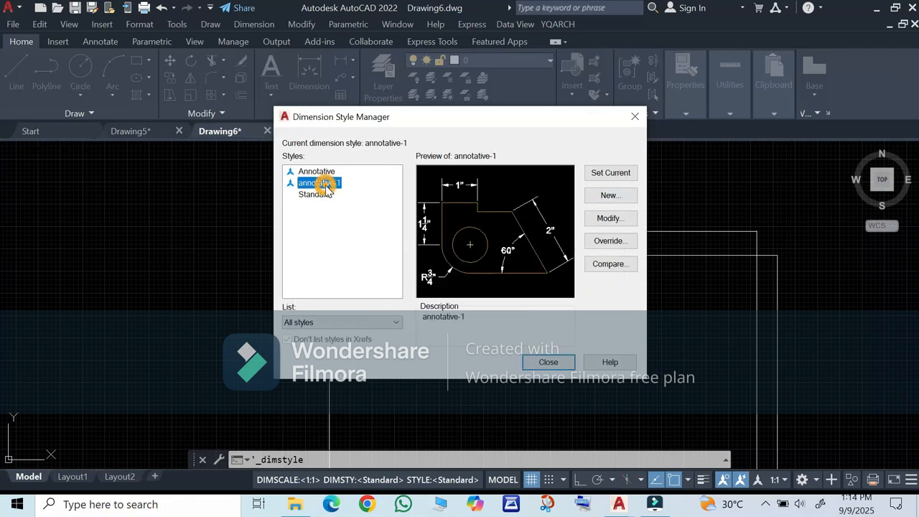
{"action": "left_click", "coordinate": [609, 173]}
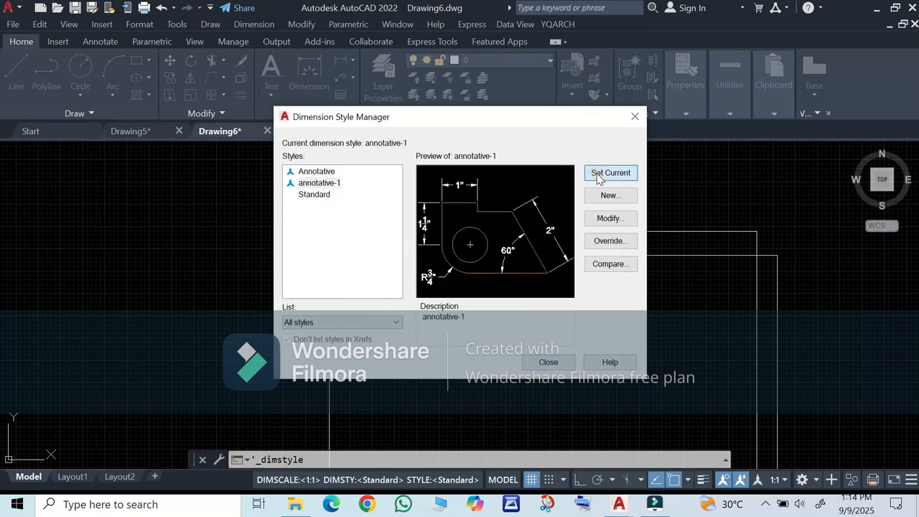
{"action": "left_click", "coordinate": [548, 361]}
{"action": "scroll", "coordinate": [476, 249], "scroll_direction": "down", "scroll_amount": 2}
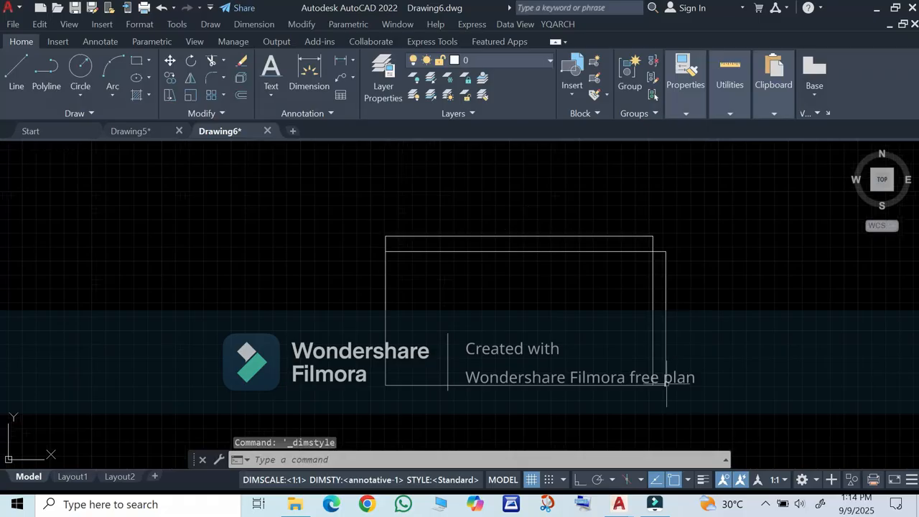
- Check in the dimension style list that annotative-1 is the current style, leaving it without changes
{"action": "scroll", "coordinate": [552, 239], "scroll_direction": "up", "scroll_amount": 5}
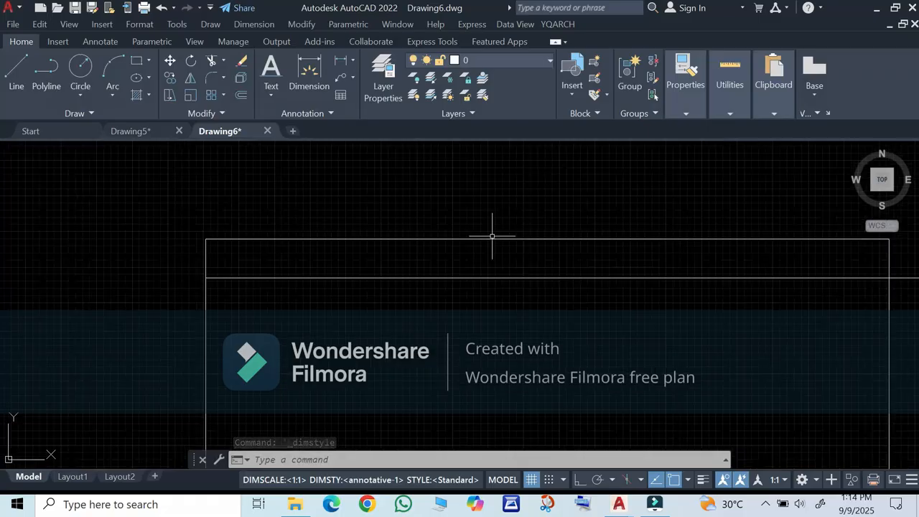
{"action": "scroll", "coordinate": [629, 273], "scroll_direction": "up", "scroll_amount": 4}
{"action": "scroll", "coordinate": [493, 252], "scroll_direction": "down", "scroll_amount": 6}
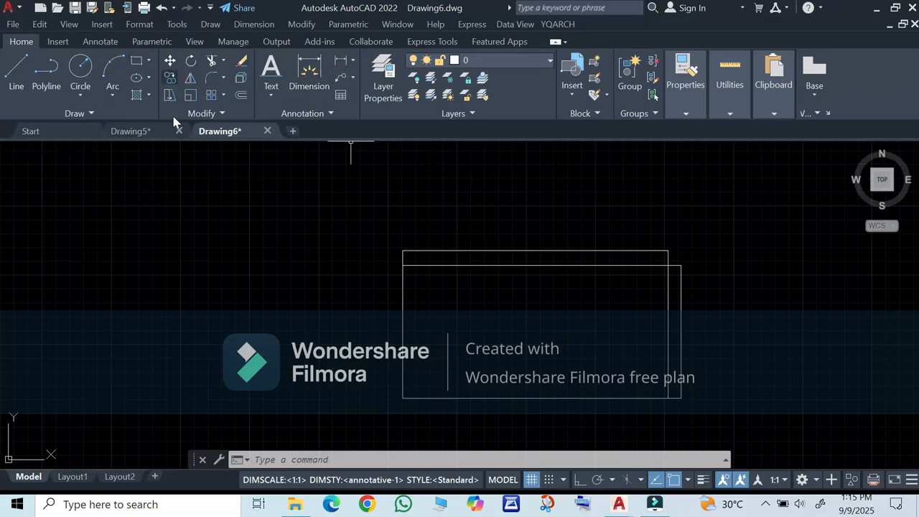
{"action": "type", "text": "d"}
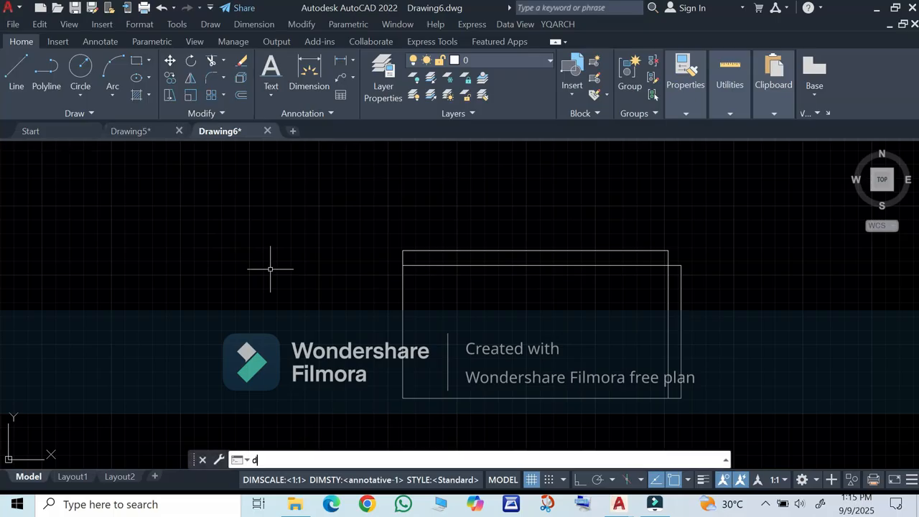
{"action": "key", "text": "Return"}
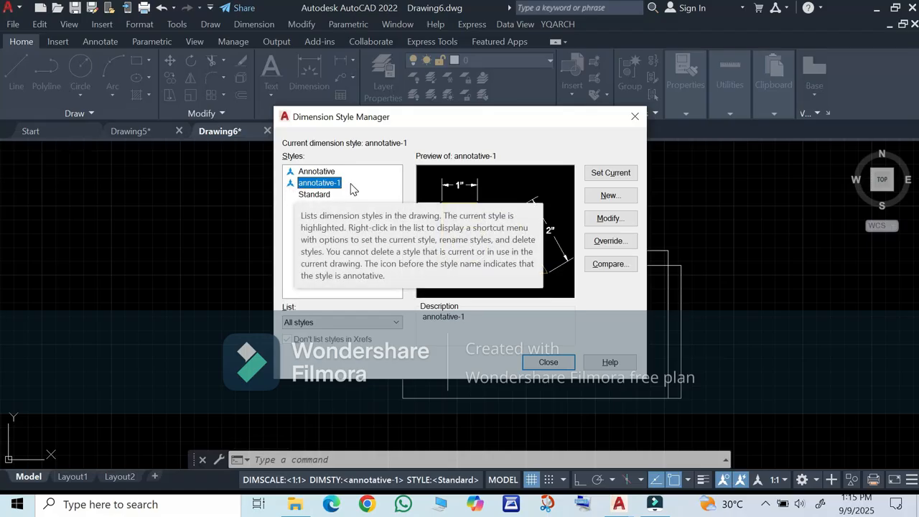
{"action": "left_click", "coordinate": [548, 362]}
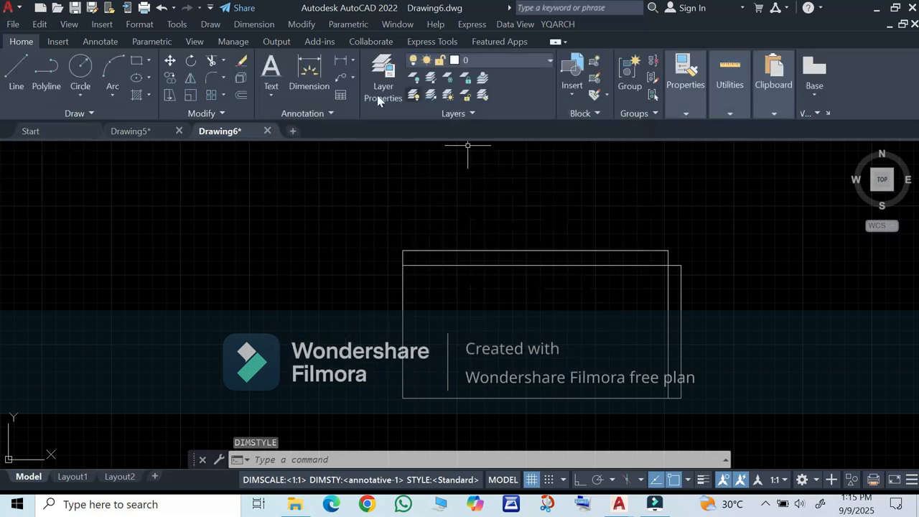
- Add a horizontal linear dimension along the rectangle's bottom edge, placing the dimension line just below it
{"action": "left_click", "coordinate": [340, 60]}
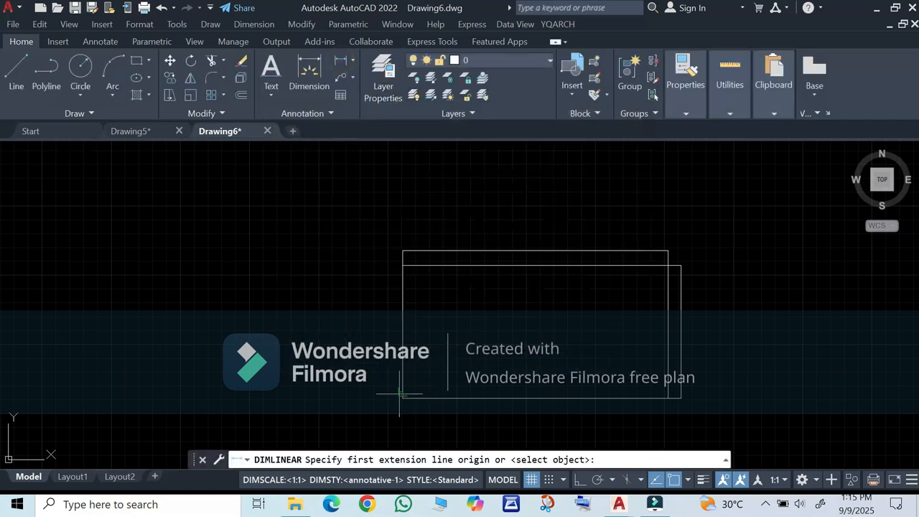
{"action": "left_click", "coordinate": [403, 398]}
{"action": "scroll", "coordinate": [641, 399], "scroll_direction": "up", "scroll_amount": 2}
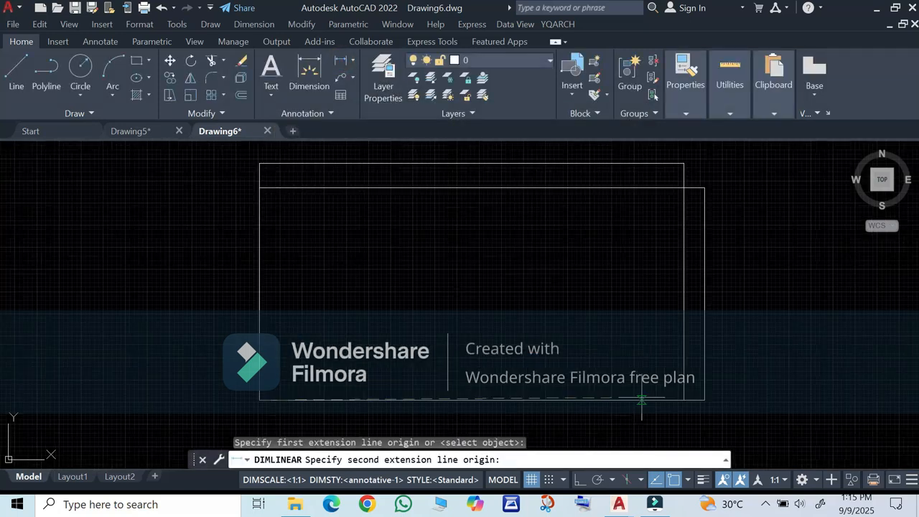
{"action": "left_click", "coordinate": [682, 399]}
{"action": "scroll", "coordinate": [672, 399], "scroll_direction": "down", "scroll_amount": 3}
{"action": "left_click", "coordinate": [640, 405]}
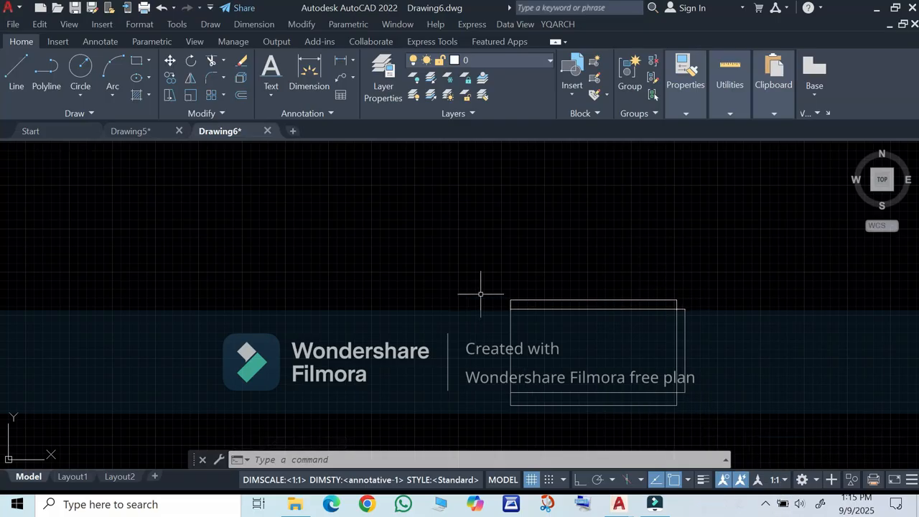
- Set the drawing's annotation scale to 1/8" = 1'-0" for the new annotative dimension
{"action": "scroll", "coordinate": [579, 312], "scroll_direction": "up", "scroll_amount": 4}
{"action": "scroll", "coordinate": [626, 296], "scroll_direction": "up", "scroll_amount": 1}
{"action": "scroll", "coordinate": [529, 279], "scroll_direction": "down", "scroll_amount": 3}
{"action": "scroll", "coordinate": [553, 391], "scroll_direction": "up", "scroll_amount": 4}
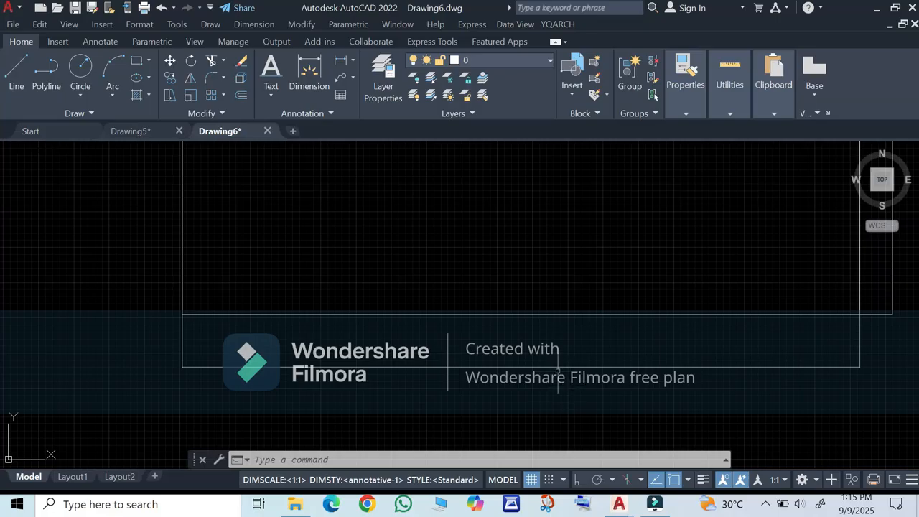
{"action": "left_click", "coordinate": [786, 479]}
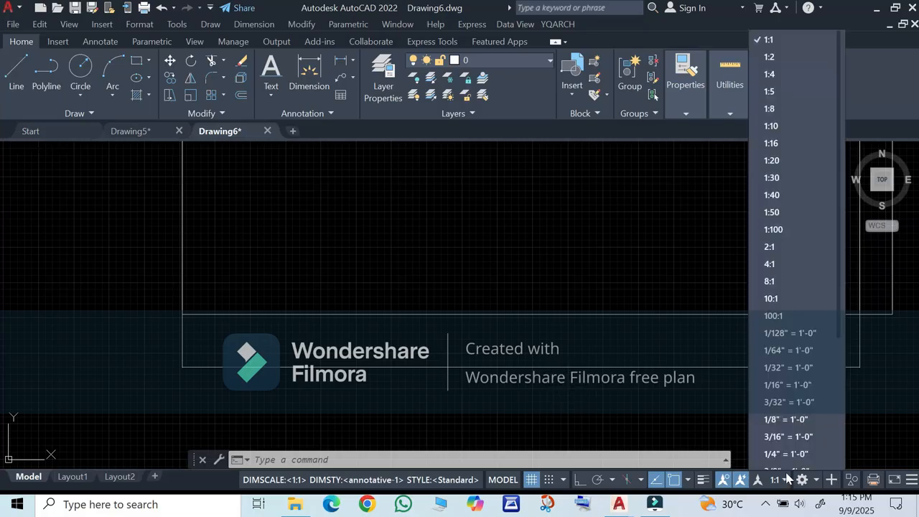
{"action": "scroll", "coordinate": [798, 392], "scroll_direction": "down", "scroll_amount": 2}
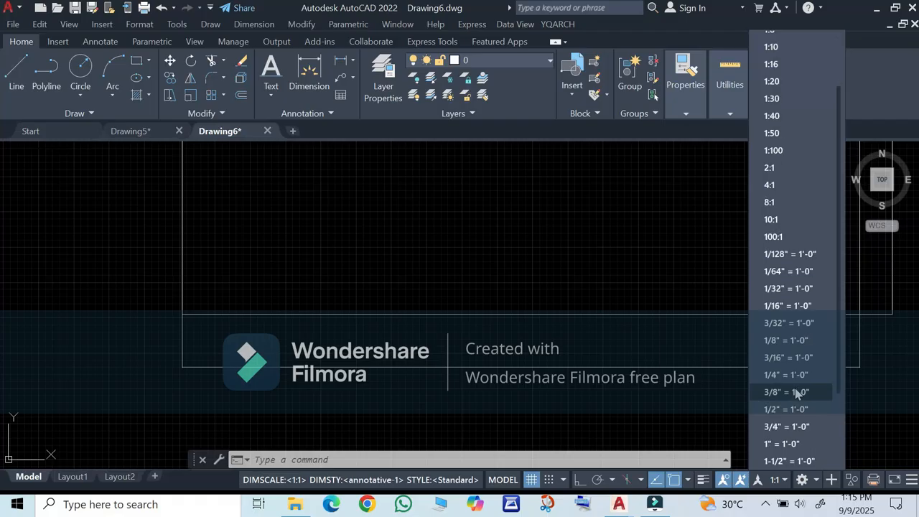
{"action": "left_click", "coordinate": [803, 343]}
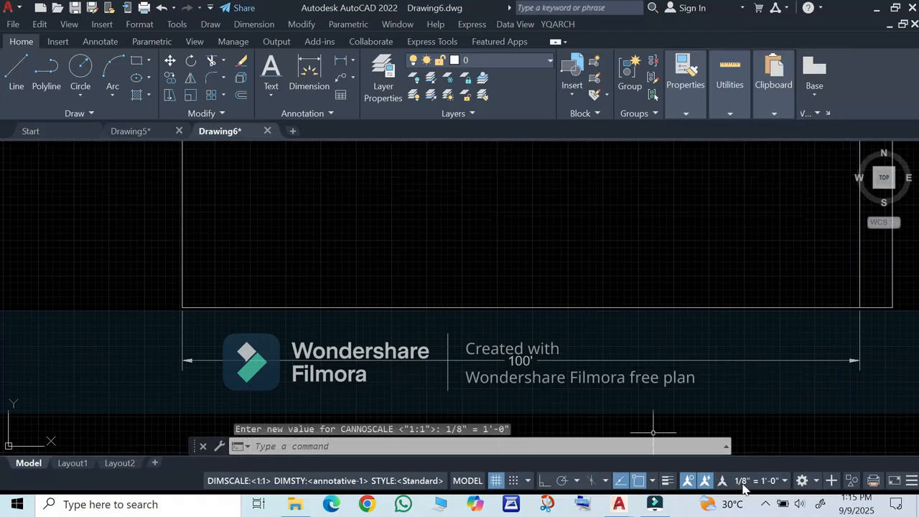
- Examine the text and arrow size of the bottom edge's dimension at the new annotation scale
{"action": "scroll", "coordinate": [451, 370], "scroll_direction": "down", "scroll_amount": 2}
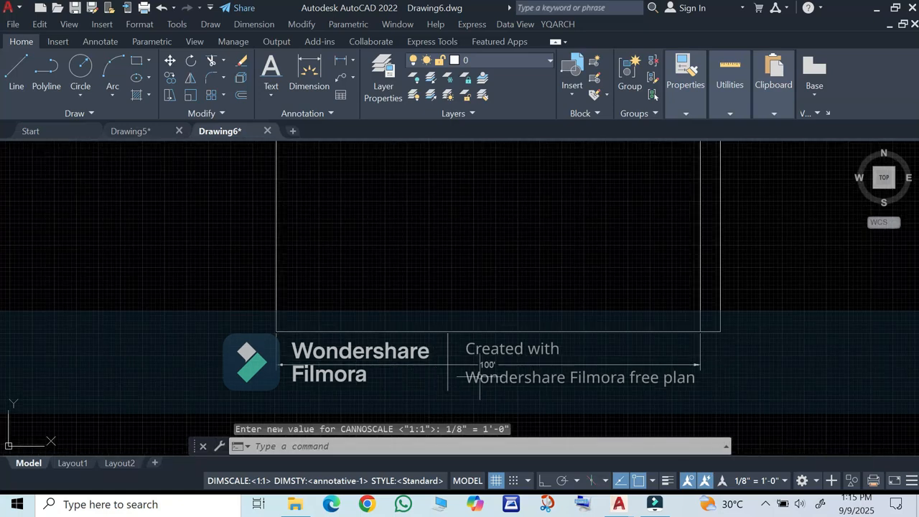
{"action": "scroll", "coordinate": [539, 371], "scroll_direction": "down", "scroll_amount": 4}
{"action": "scroll", "coordinate": [593, 321], "scroll_direction": "up", "scroll_amount": 4}
{"action": "scroll", "coordinate": [574, 326], "scroll_direction": "down", "scroll_amount": 4}
{"action": "scroll", "coordinate": [482, 359], "scroll_direction": "up", "scroll_amount": 6}
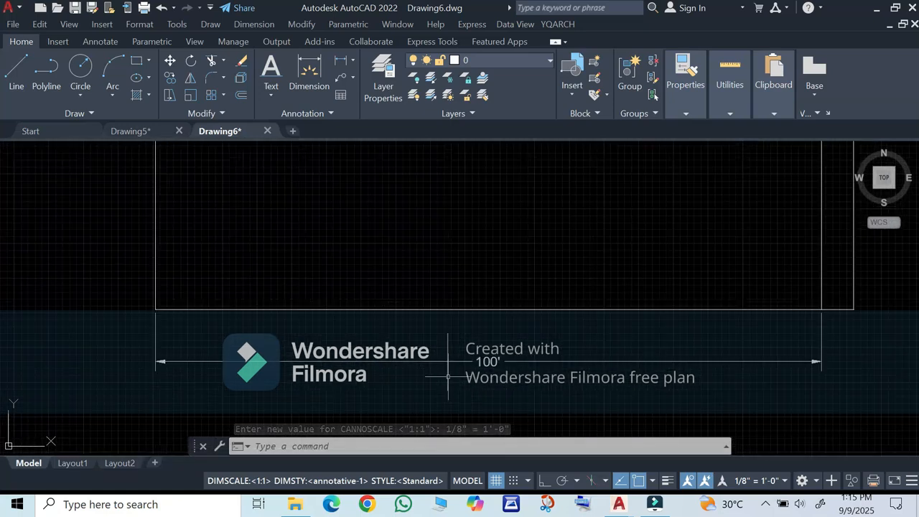
{"action": "scroll", "coordinate": [821, 361], "scroll_direction": "up", "scroll_amount": 3}
{"action": "scroll", "coordinate": [725, 359], "scroll_direction": "down", "scroll_amount": 3}
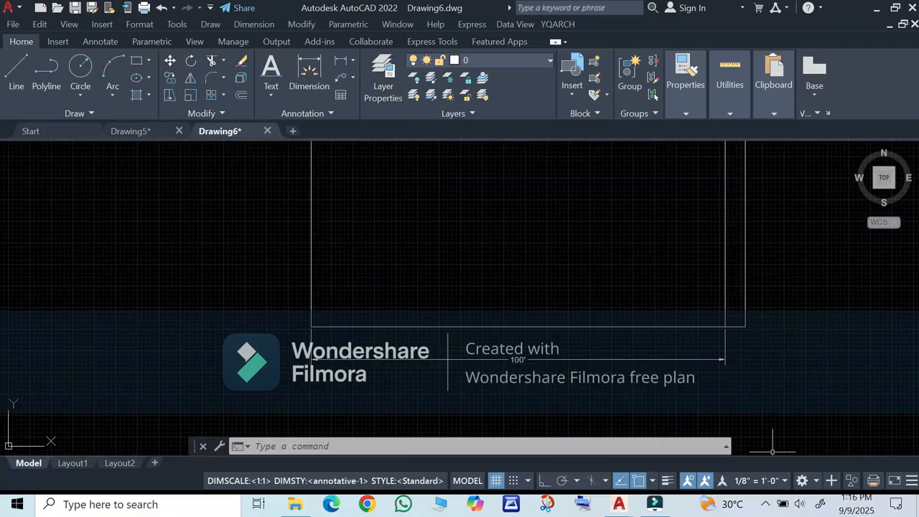
- Add a vertical linear dimension along the rectangle's left side, placing the dimension line just outside the edge
{"action": "left_click", "coordinate": [341, 61]}
{"action": "scroll", "coordinate": [312, 291], "scroll_direction": "up", "scroll_amount": 5}
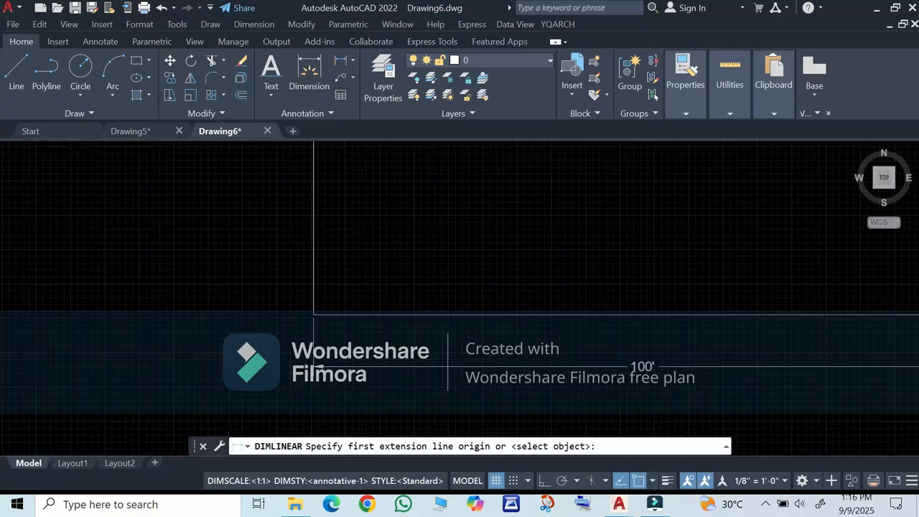
{"action": "left_click", "coordinate": [317, 296]}
{"action": "scroll", "coordinate": [313, 294], "scroll_direction": "down", "scroll_amount": 3}
{"action": "scroll", "coordinate": [311, 244], "scroll_direction": "up", "scroll_amount": 4}
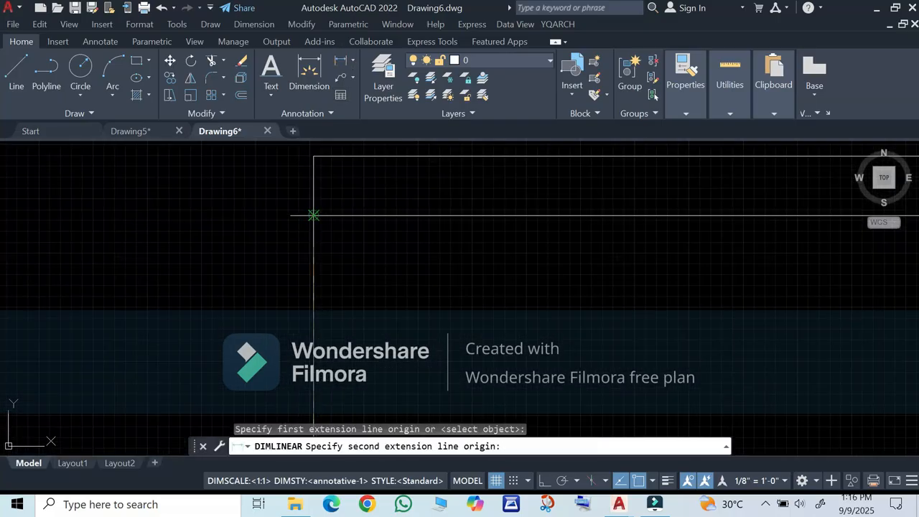
{"action": "left_click", "coordinate": [313, 215]}
{"action": "scroll", "coordinate": [311, 216], "scroll_direction": "down", "scroll_amount": 3}
{"action": "scroll", "coordinate": [293, 303], "scroll_direction": "up", "scroll_amount": 2}
{"action": "left_click", "coordinate": [290, 304]}
{"action": "scroll", "coordinate": [251, 328], "scroll_direction": "up", "scroll_amount": 4}
{"action": "scroll", "coordinate": [251, 328], "scroll_direction": "down", "scroll_amount": 4}
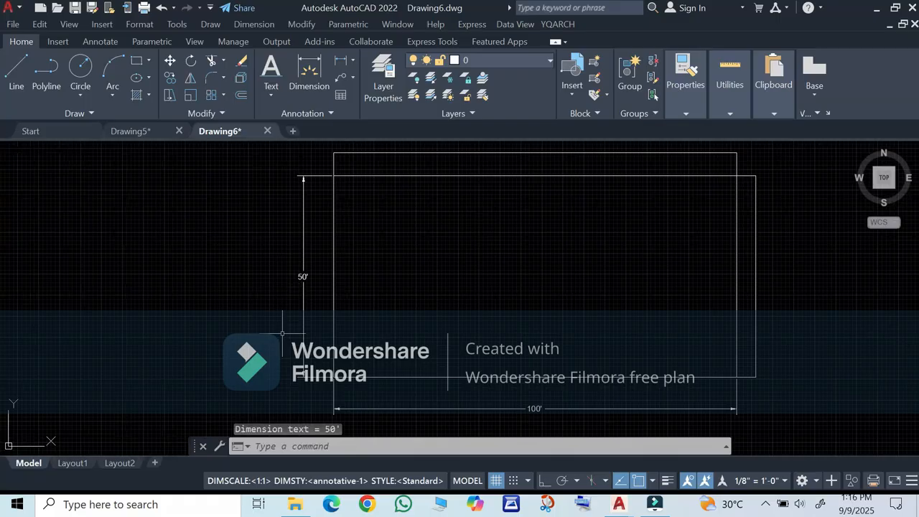